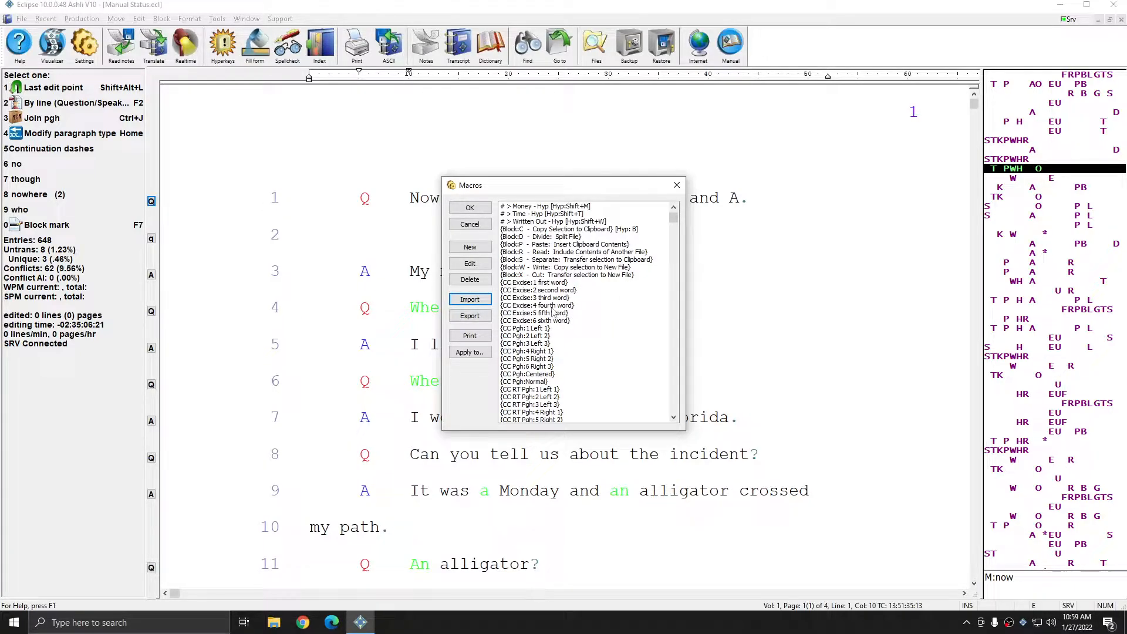
Look through the macro list for the PGH Toggle speed macros for Proofread, Rough and Scoped
scroll(541, 336, down, 10)
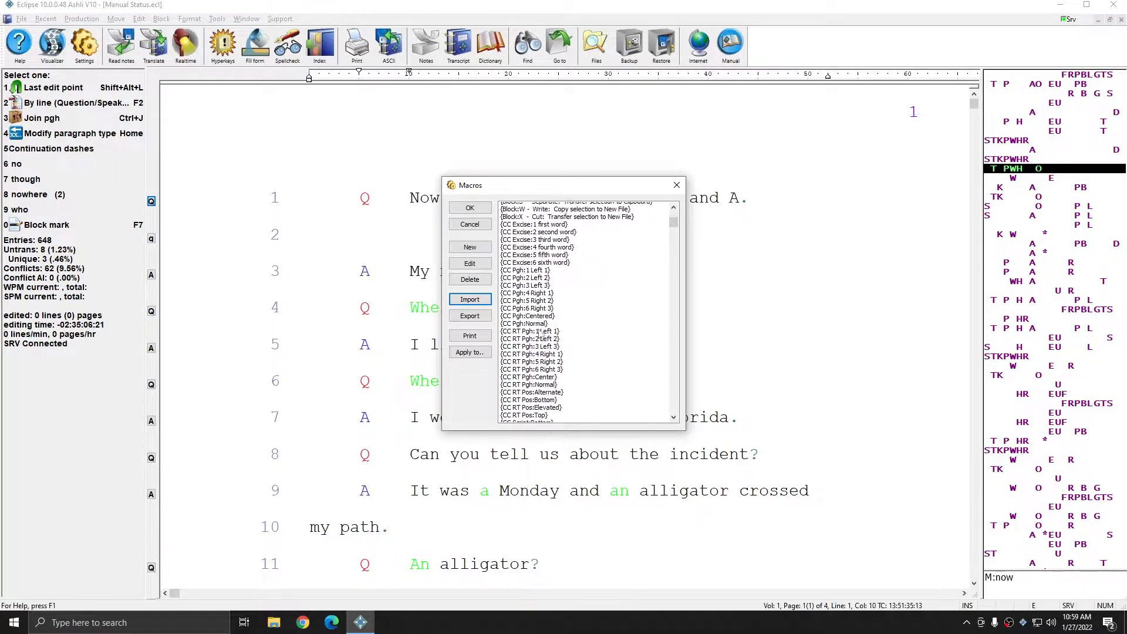
scroll(540, 336, down, 14)
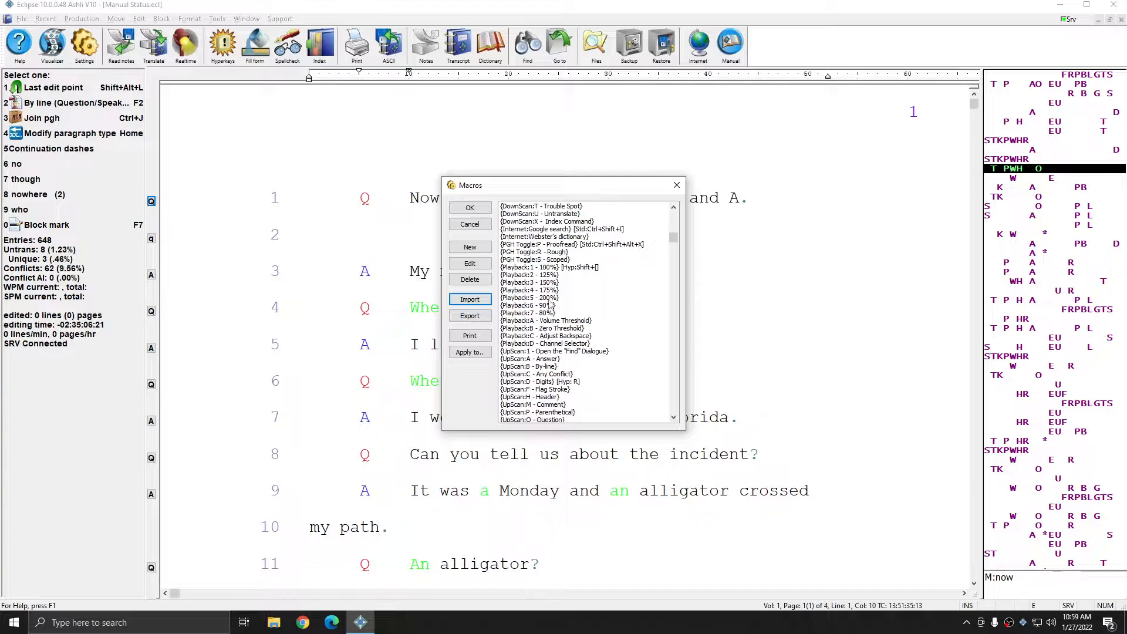
click(567, 245)
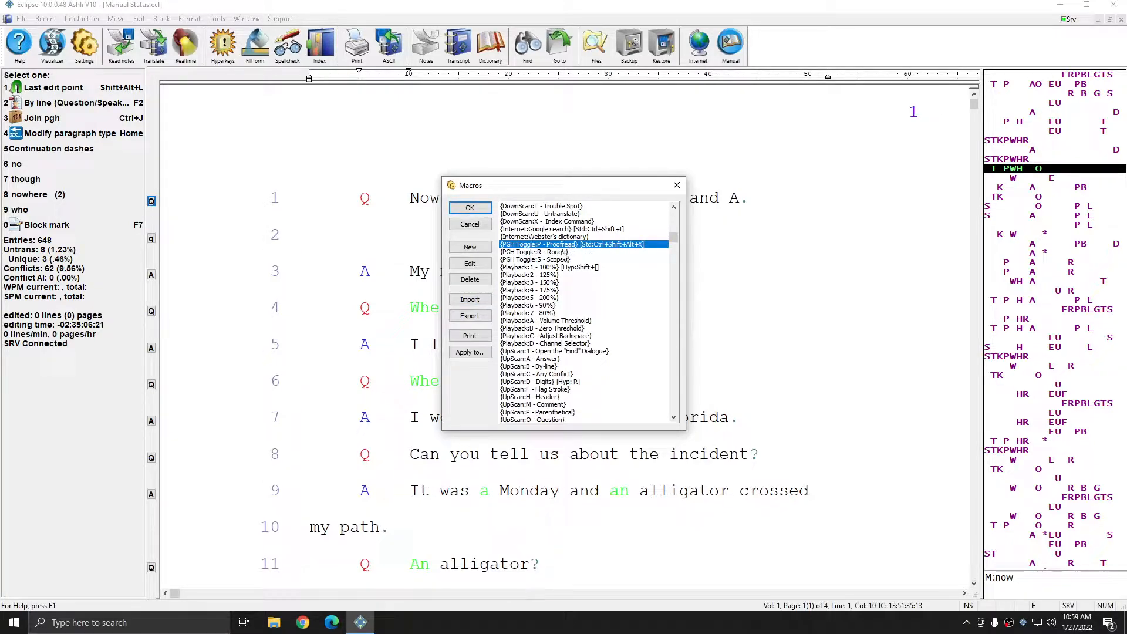
click(561, 251)
click(558, 260)
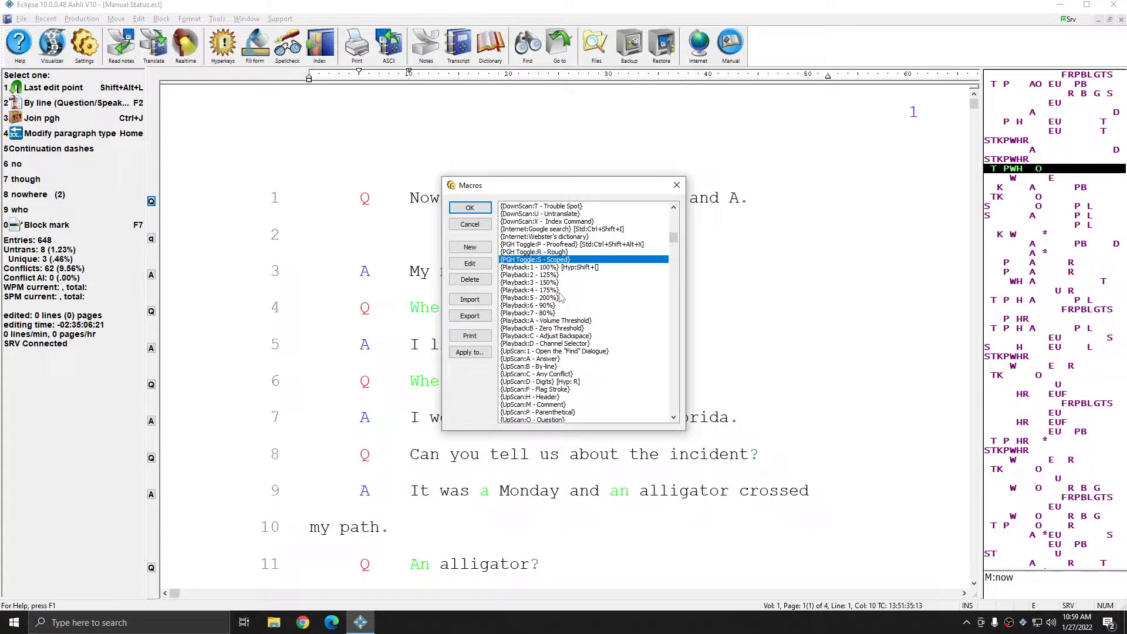
Examine the "PGH: Toggle" Proofread, Rough and Scoped status macros and their assigned shortcuts, then close the settings
key(p)
scroll(559, 302, down, 12)
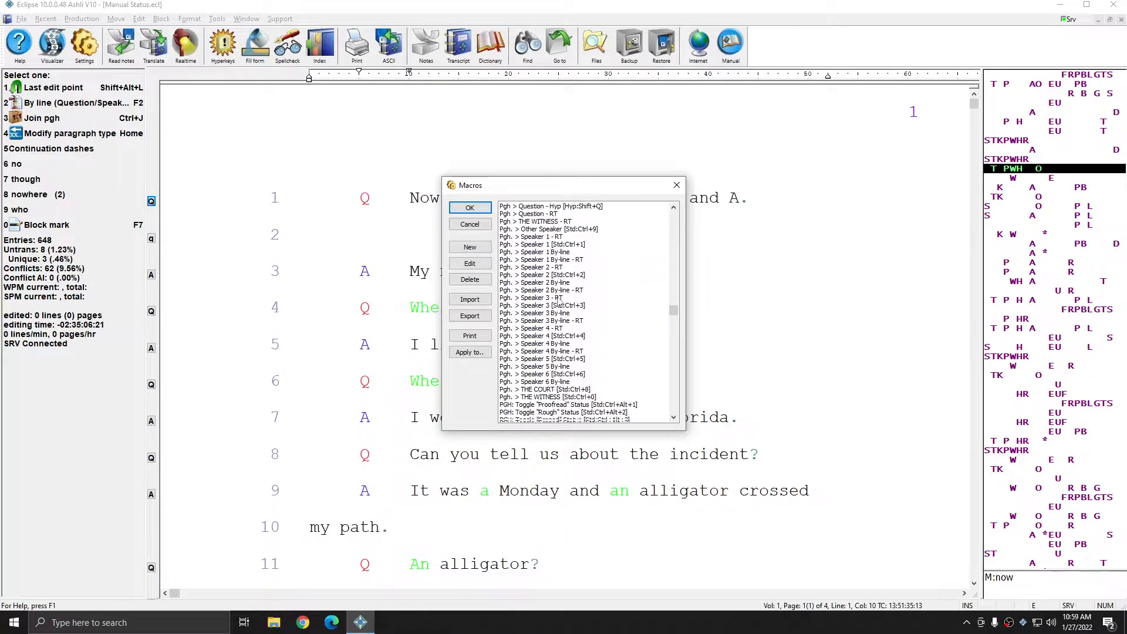
scroll(559, 302, down, 2)
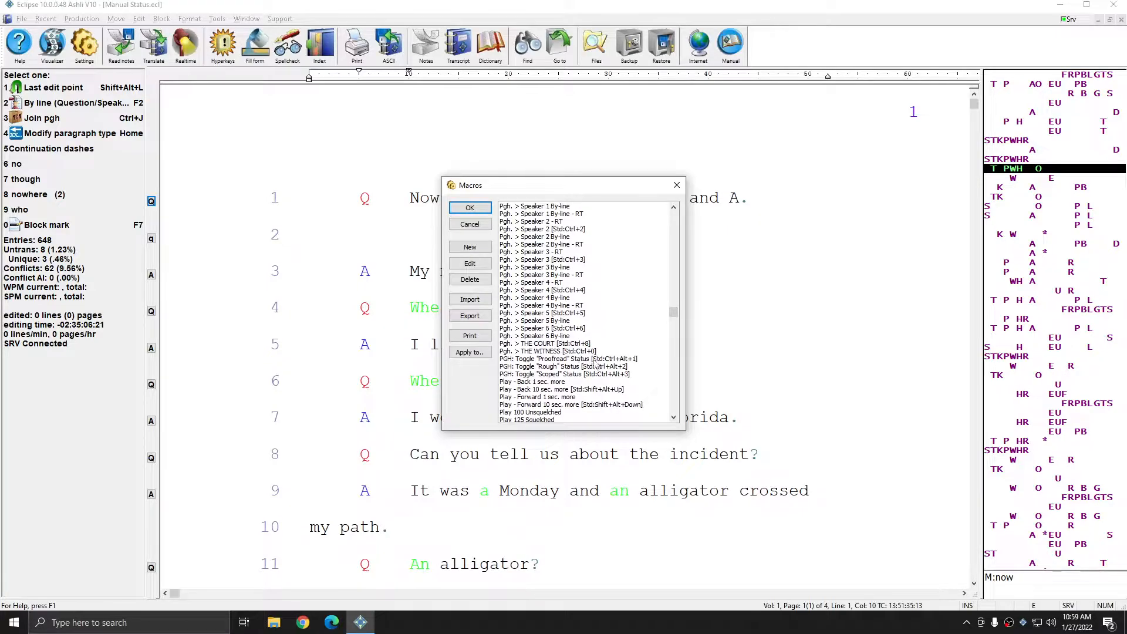
click(625, 359)
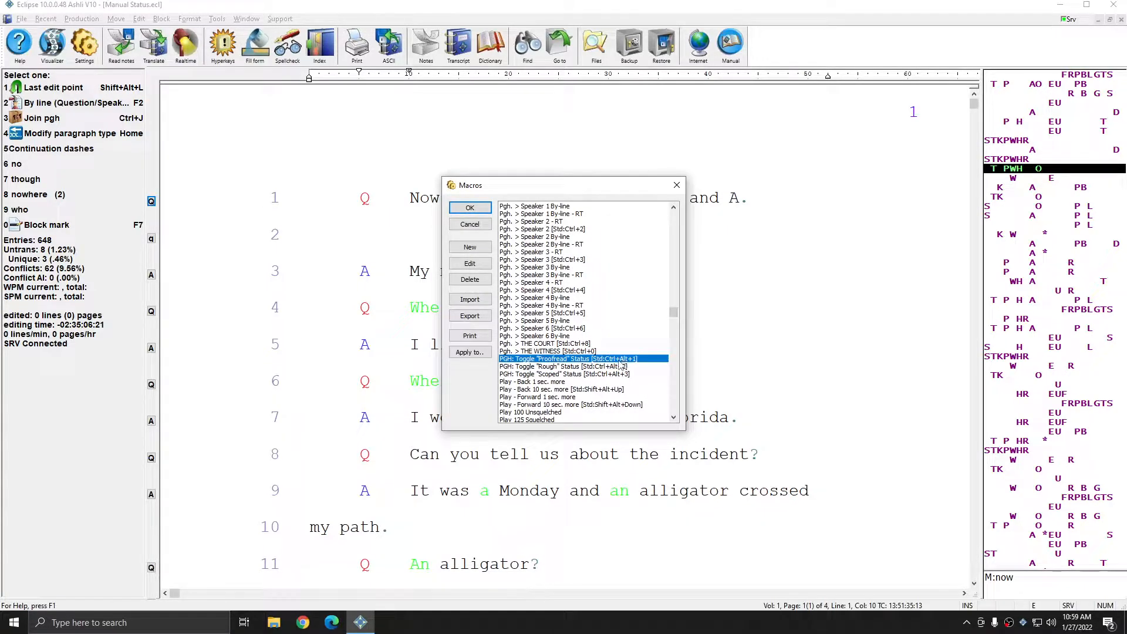
click(605, 366)
click(599, 374)
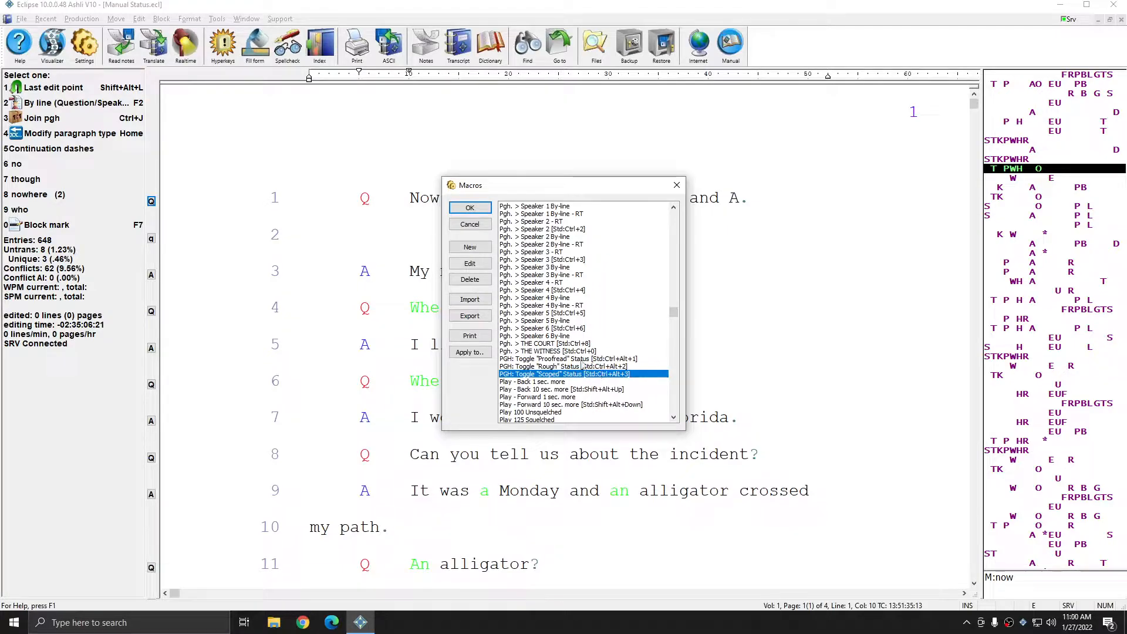
click(677, 184)
click(658, 198)
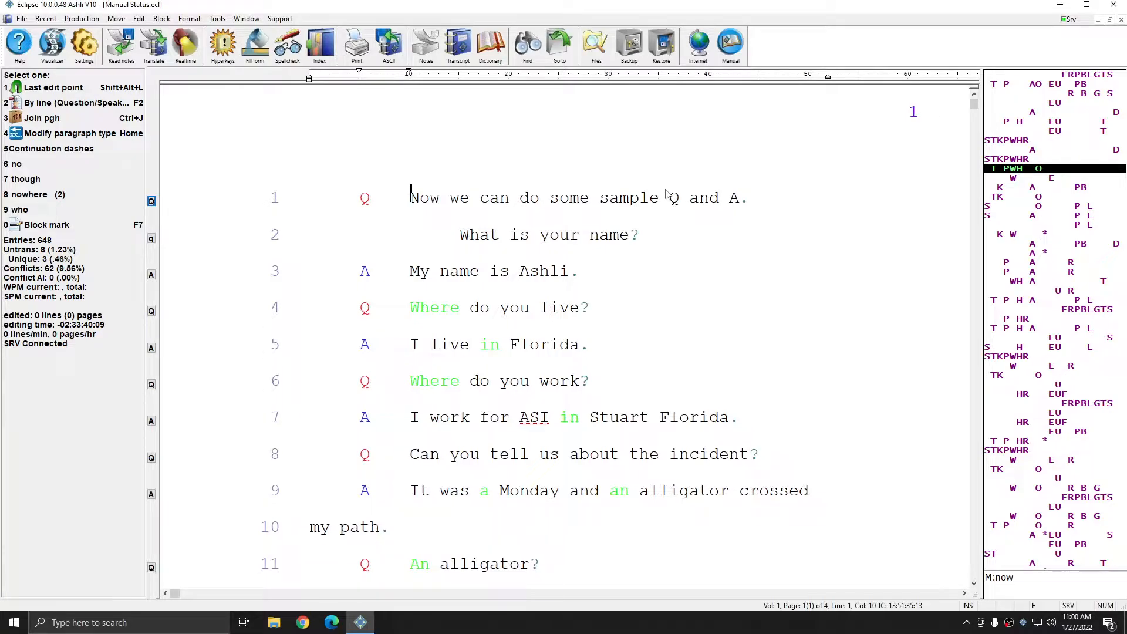
Review the paragraph status names and colors in the user's edit settings, then close the settings
key(Down)
key(Down)
key(Down)
key(Down)
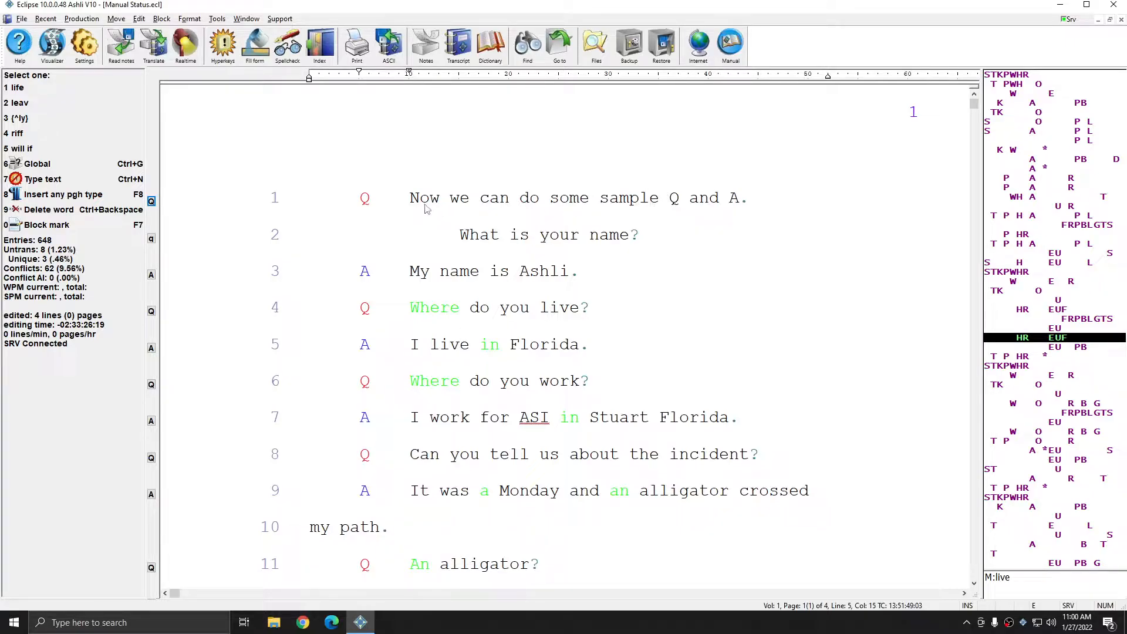
click(85, 49)
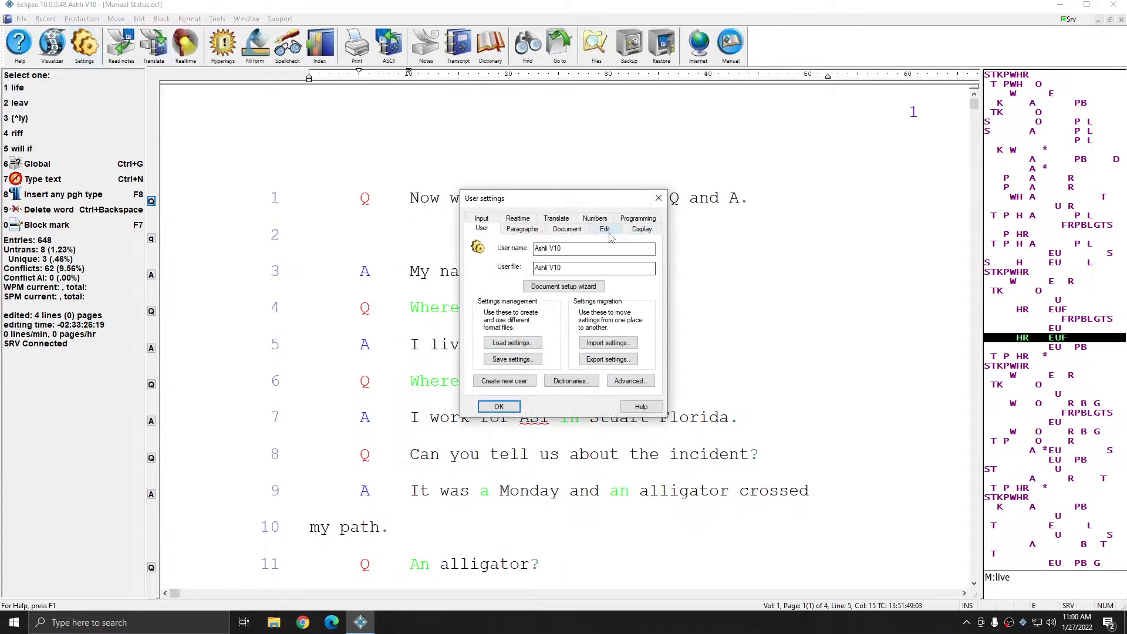
click(607, 228)
click(513, 349)
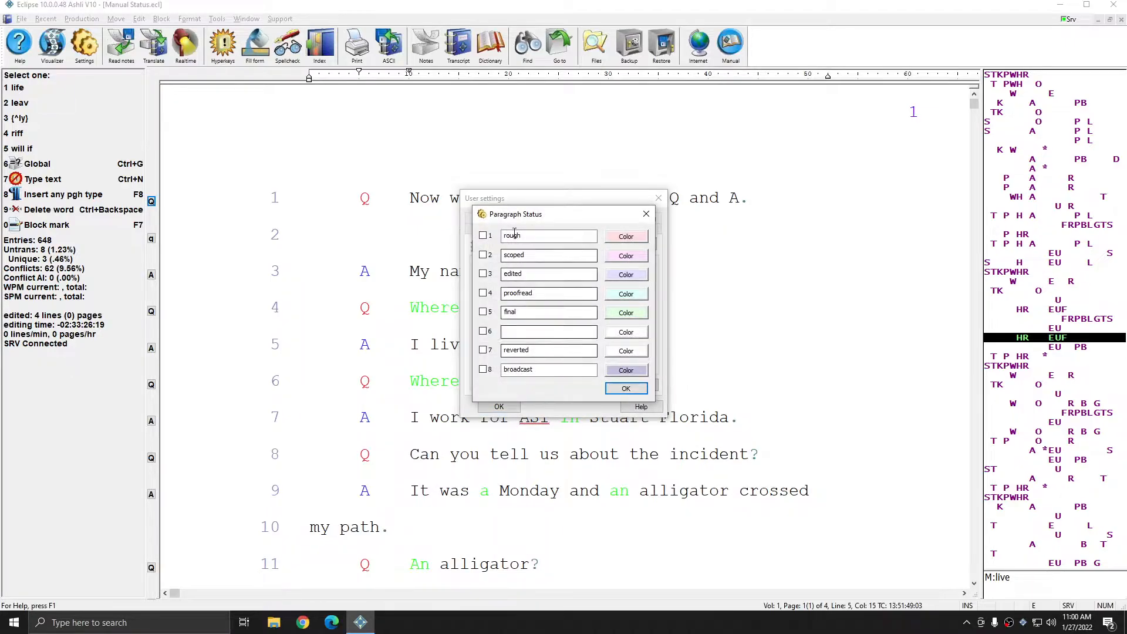
click(625, 388)
click(520, 406)
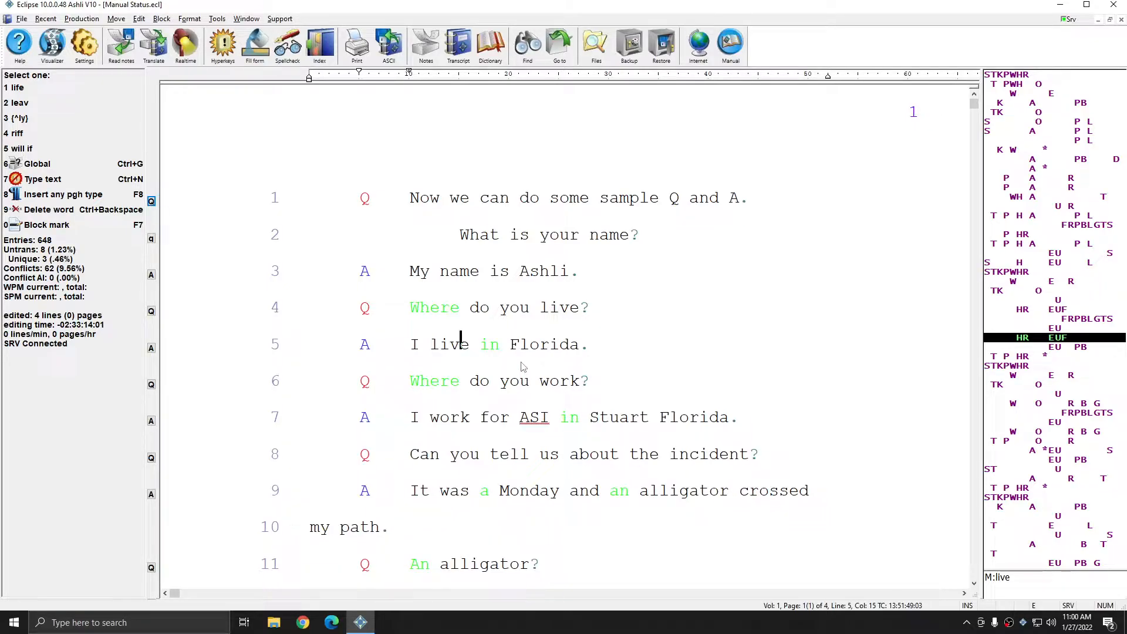
Set the status of the first question paragraph to rough through its paragraph data
click(151, 203)
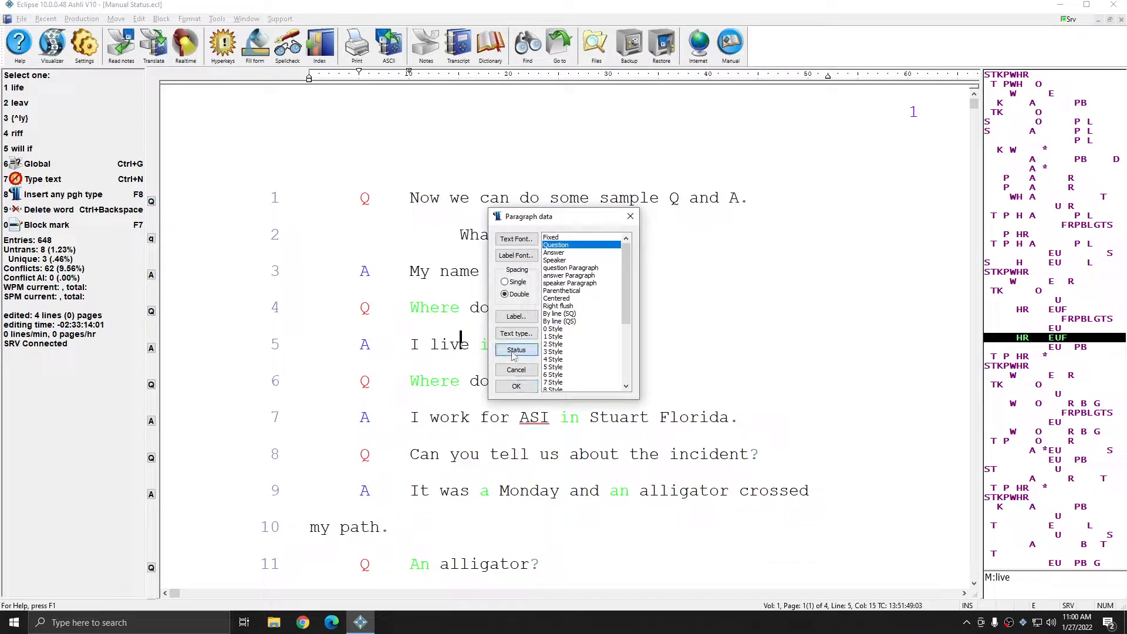
click(513, 352)
click(524, 278)
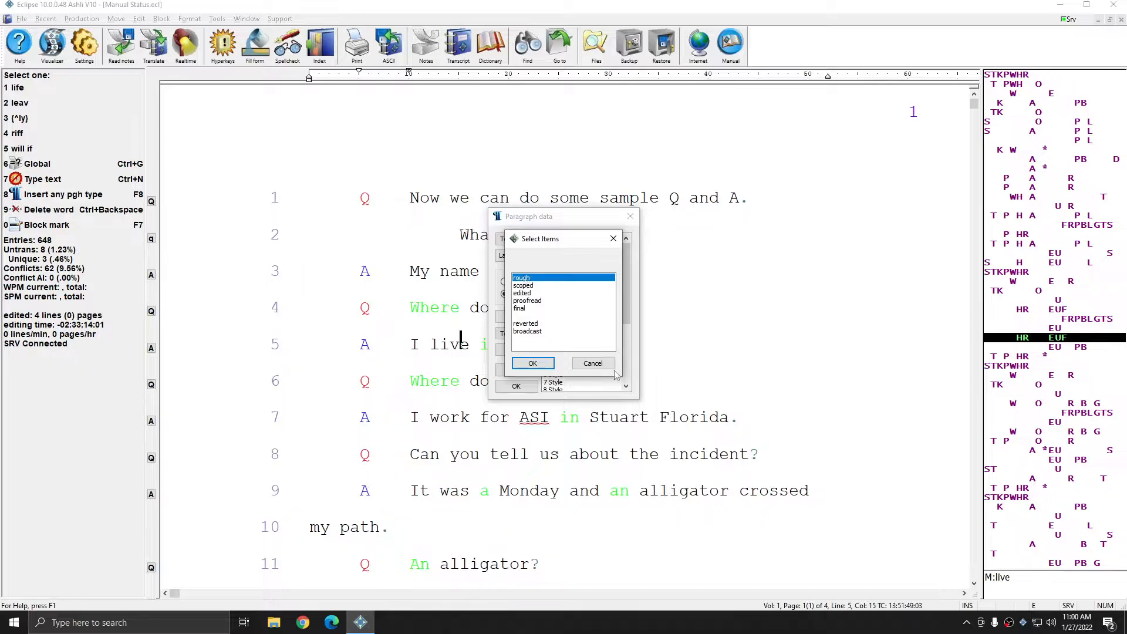
click(532, 363)
click(516, 385)
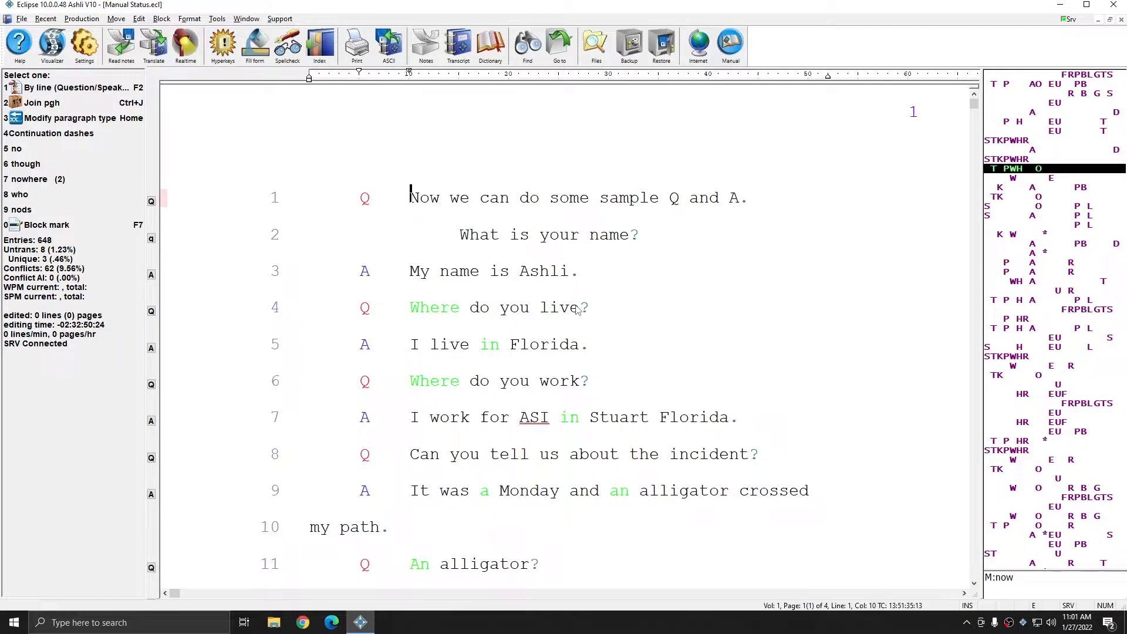
Toggle the rough, scoped and proofread statuses on for the answer paragraph on line 3
click(410, 273)
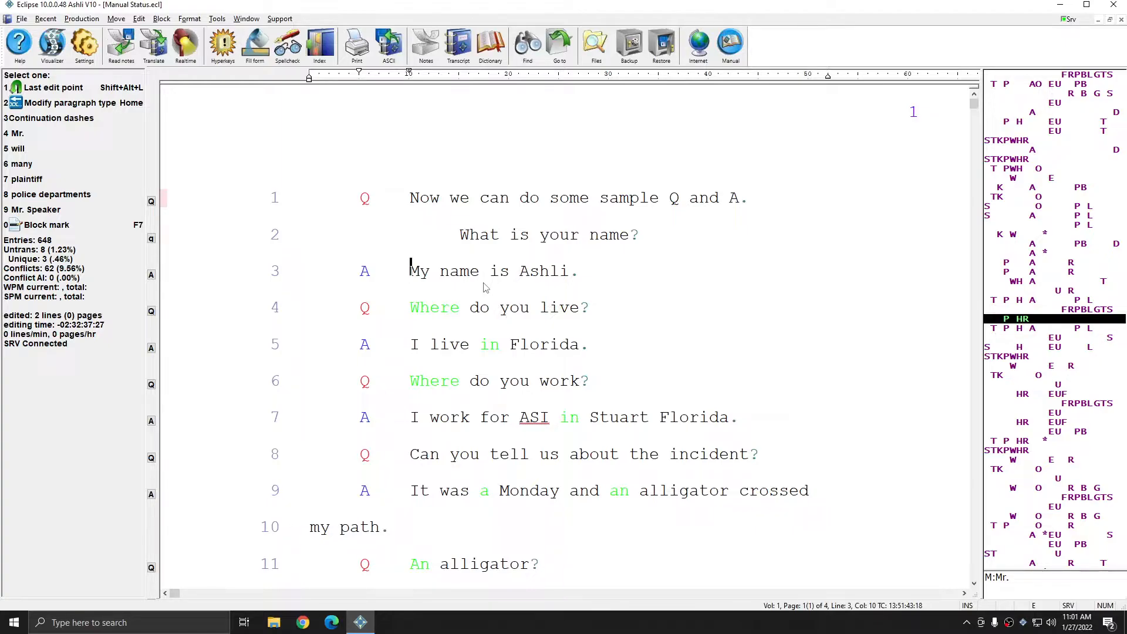
click(486, 280)
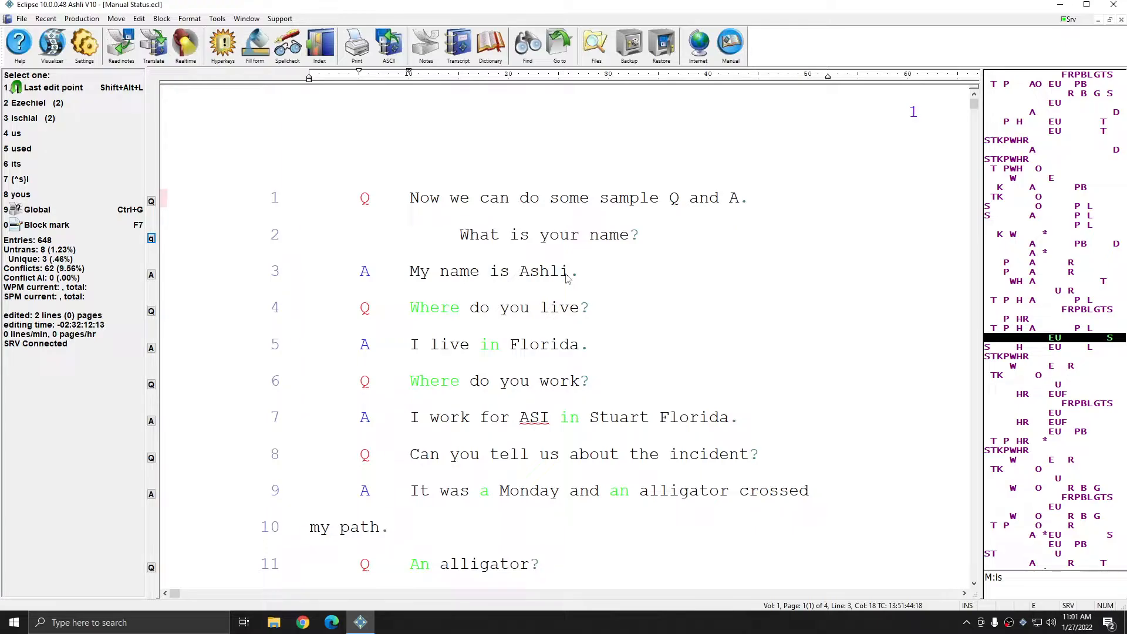
key(ctrl+Up)
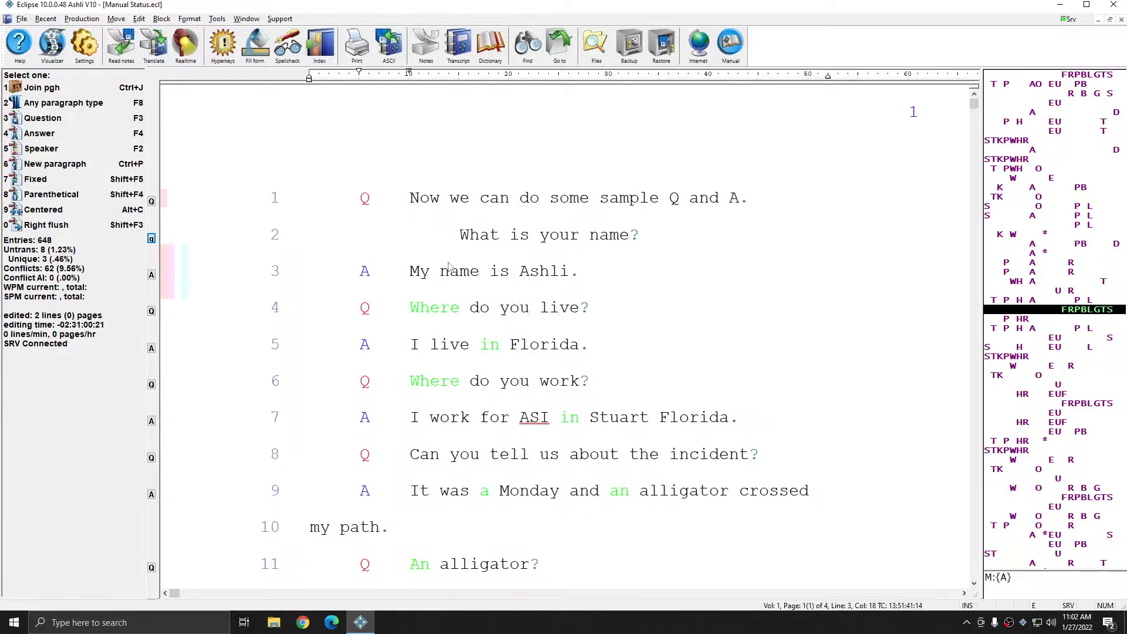
Change the color of the rough paragraph status to basic red in the edit settings
click(84, 46)
click(605, 228)
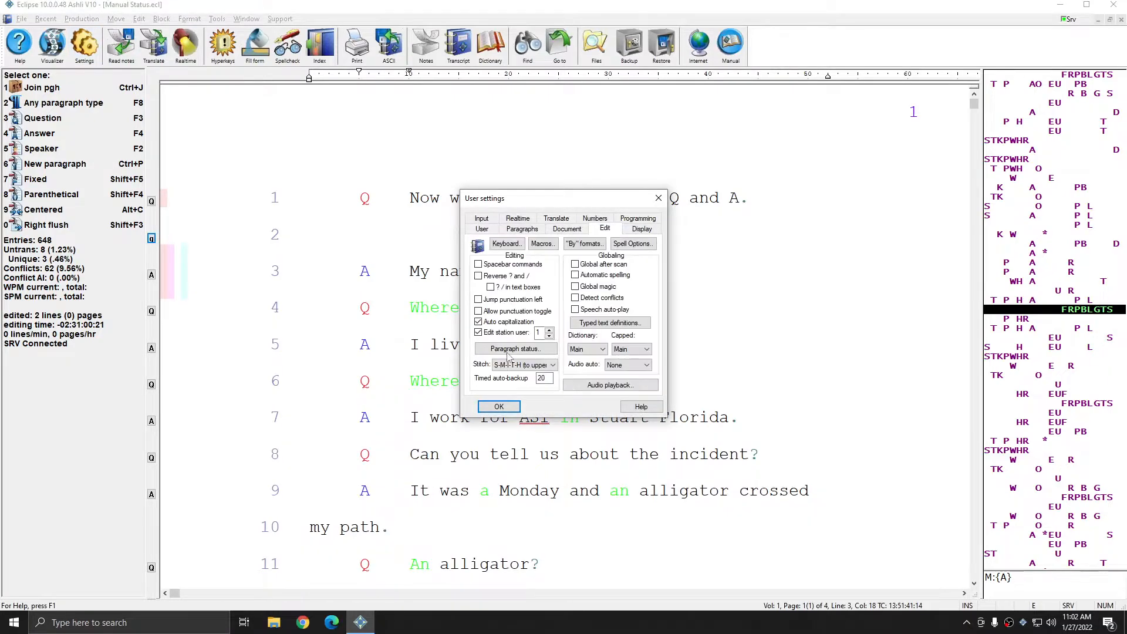
click(516, 354)
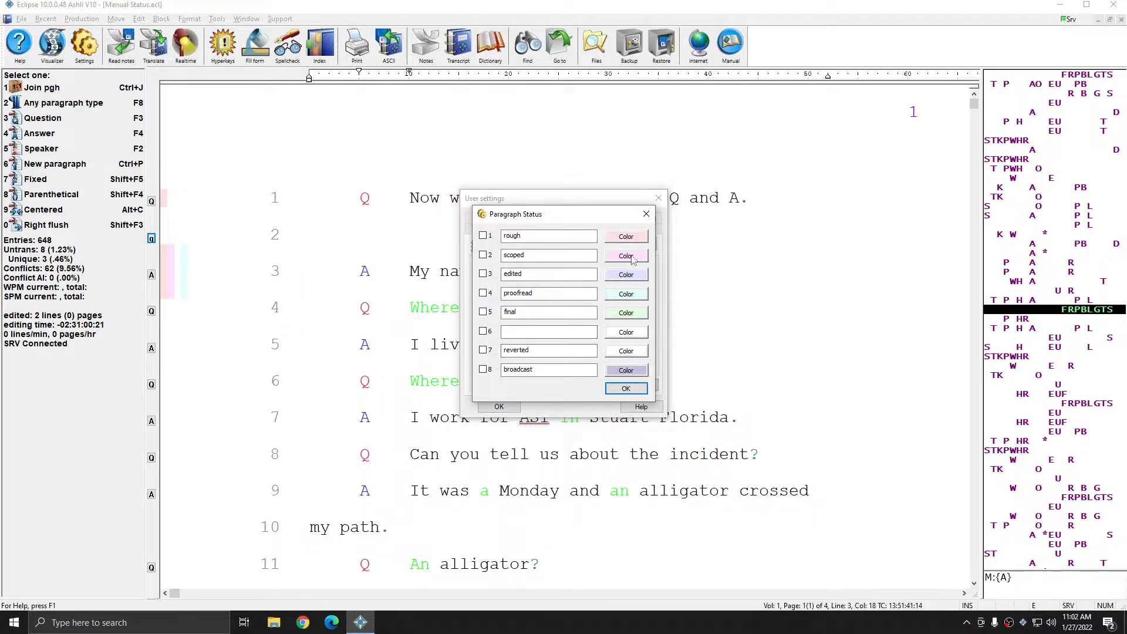
click(626, 238)
click(509, 259)
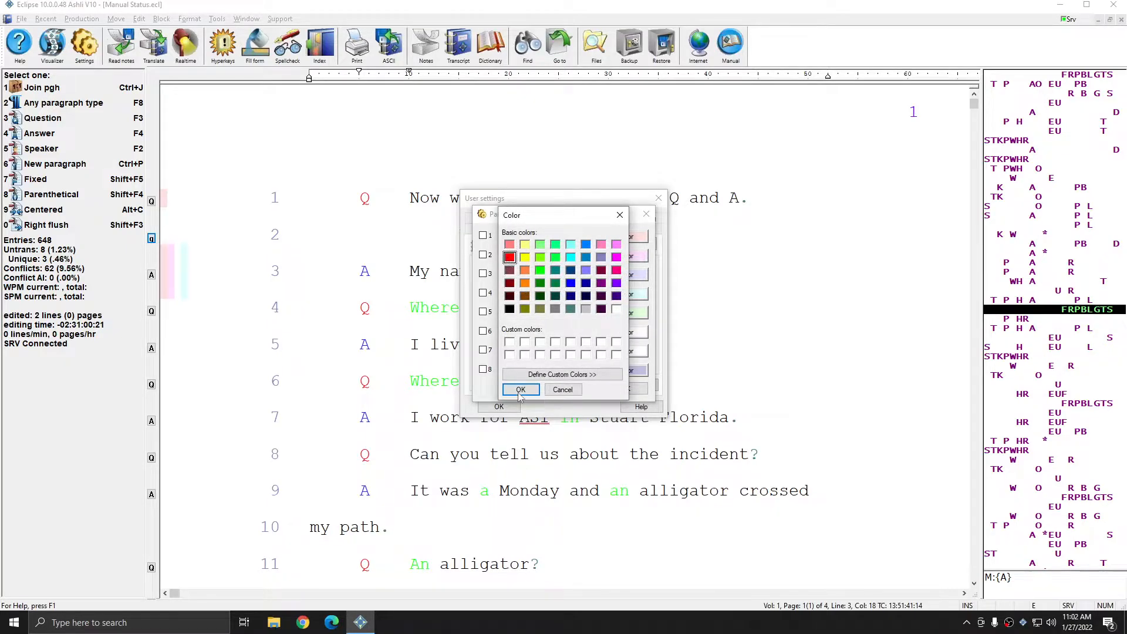
click(520, 390)
Change the scoped status color to magenta and the proofread status color to blue, and apply the settings
click(640, 259)
click(616, 256)
click(520, 390)
click(626, 274)
click(586, 244)
key(Return)
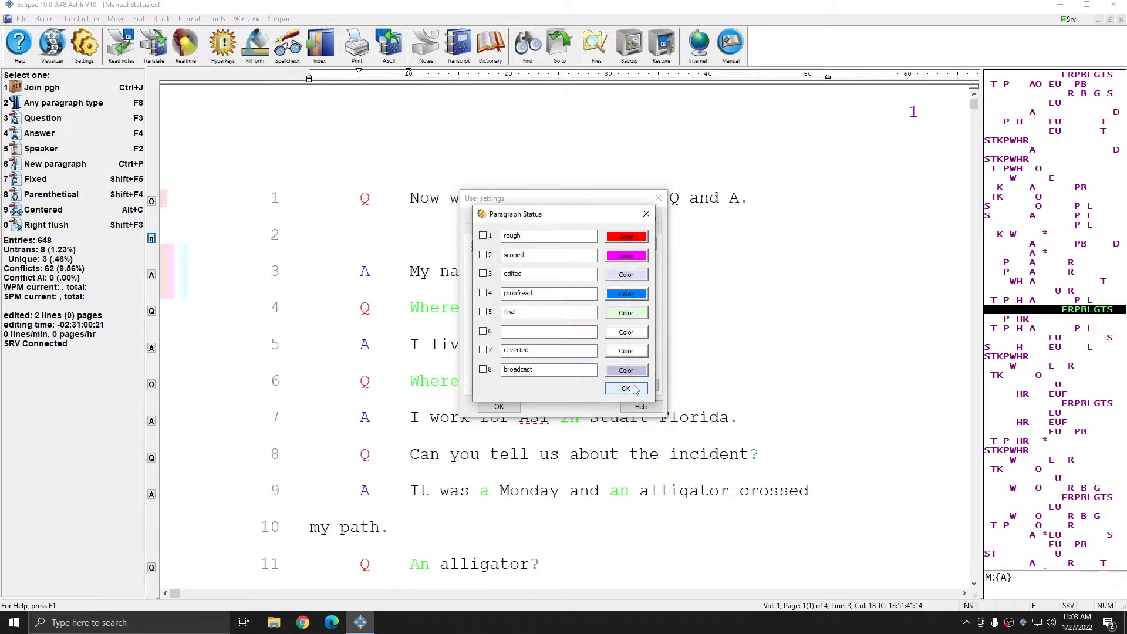
click(625, 388)
click(499, 406)
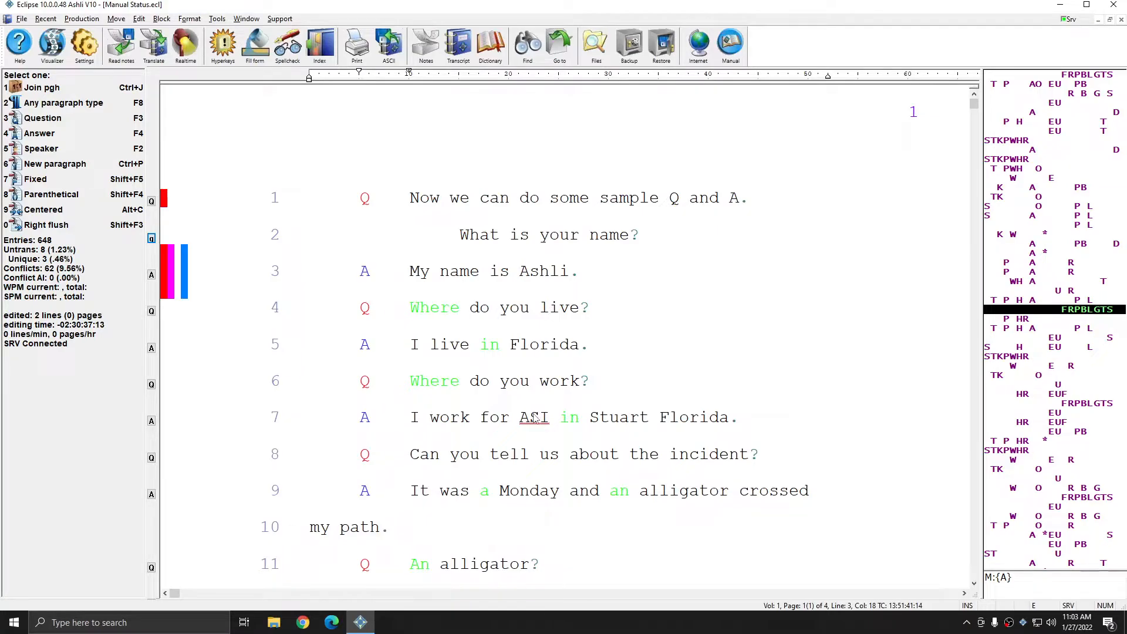
Toggle the proofread, scoped and rough statuses off for the answer paragraph on line 3
click(522, 273)
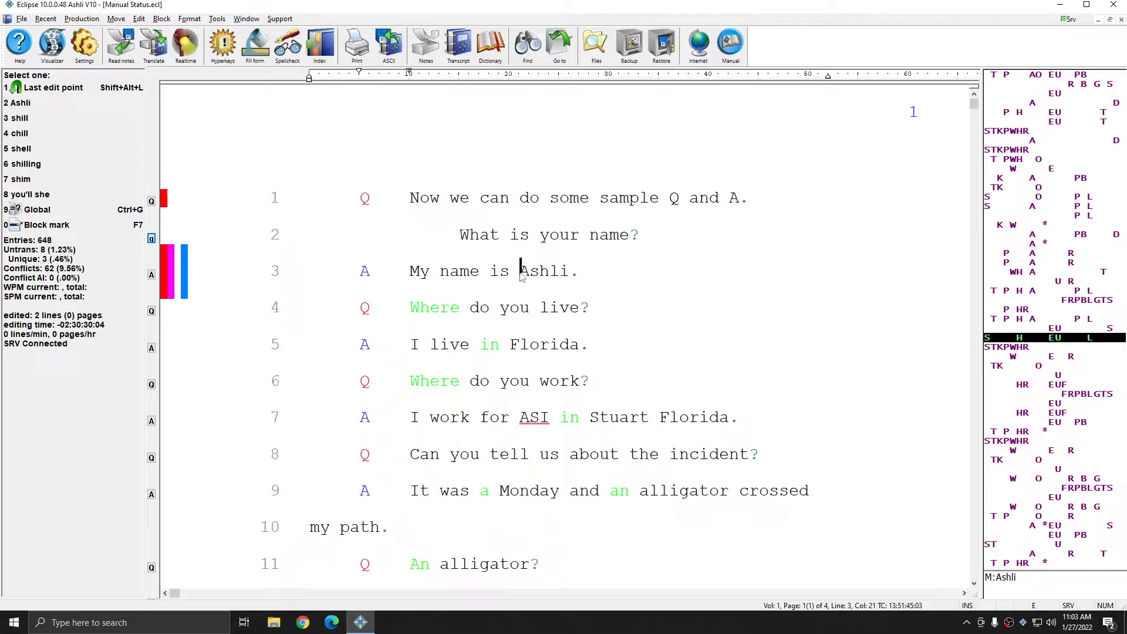
key(alt+shift+s)
key(Return)
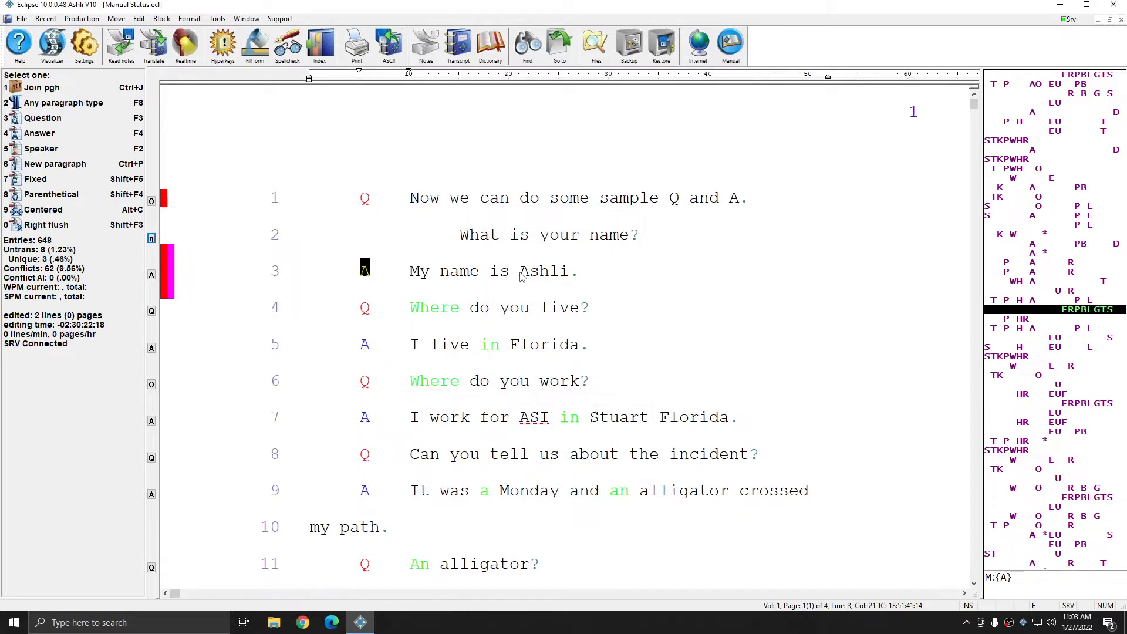
key(alt+shift+s)
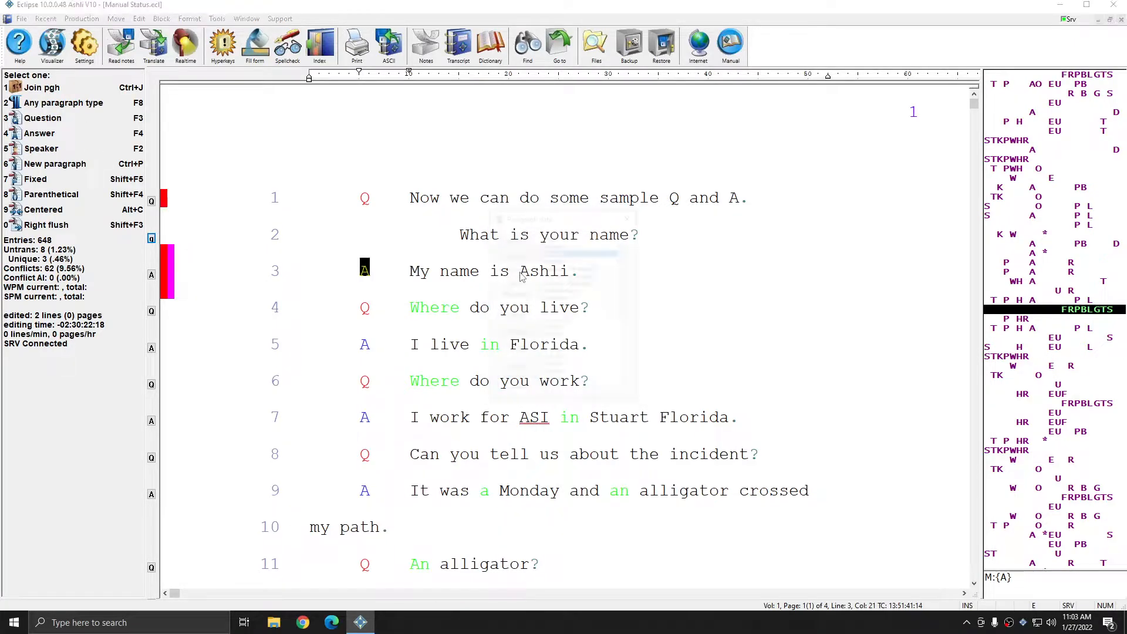
key(alt+shift+s)
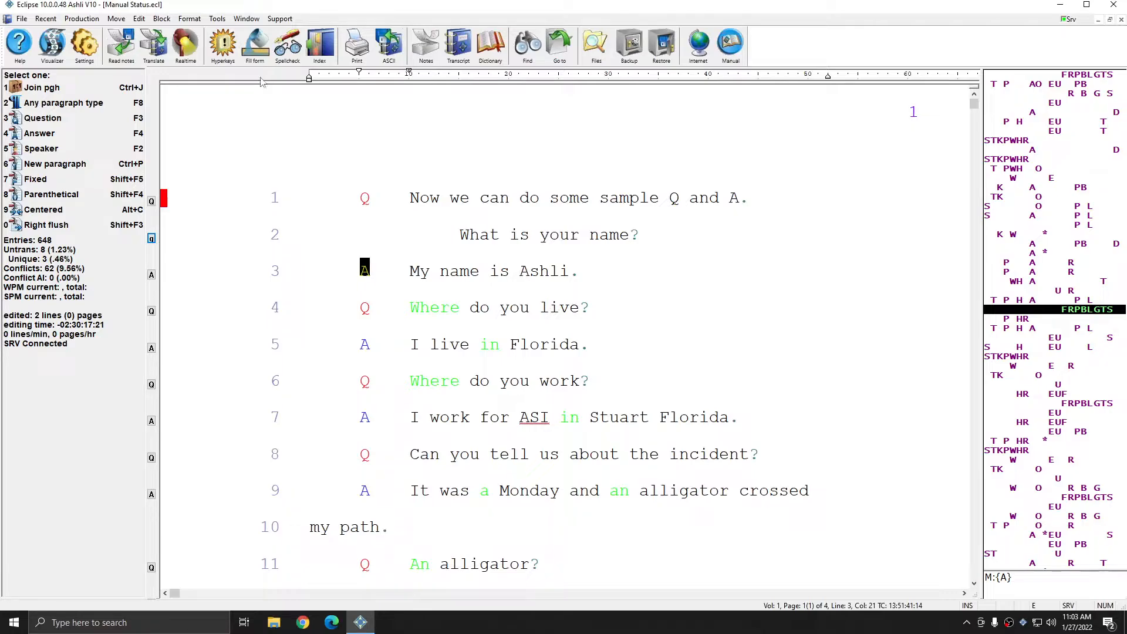
Look up the PGH Toggle speed macros in the macro list of the edit settings and close it
click(84, 44)
click(605, 231)
click(544, 246)
mouse_move(673, 220)
mouse_down()
mouse_move(673, 298)
mouse_move(672, 238)
mouse_up()
click(615, 320)
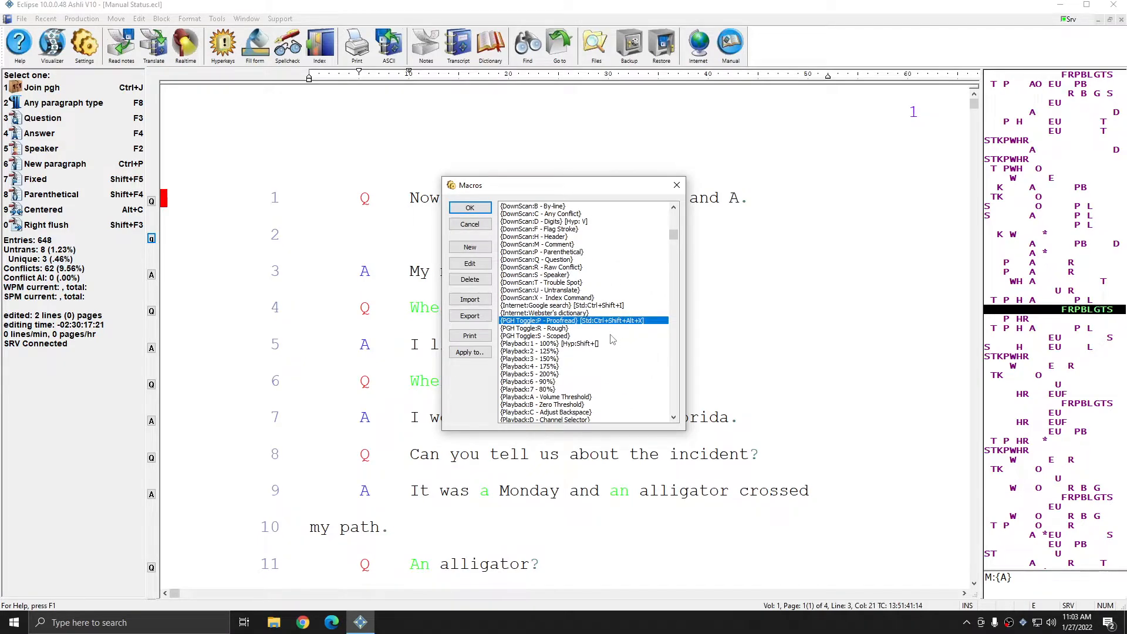
click(677, 185)
click(668, 194)
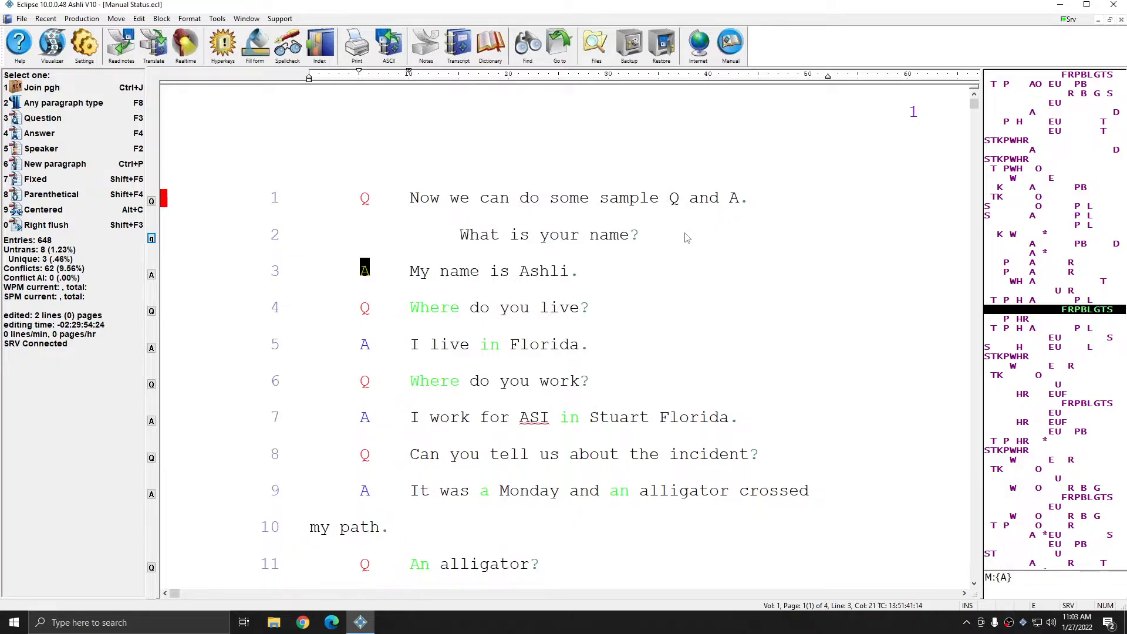
Toggle the proofread, rough and scoped statuses on for the answer paragraph on line 3 using the PGH Toggle speed macros
key(ctrl+shift+p)
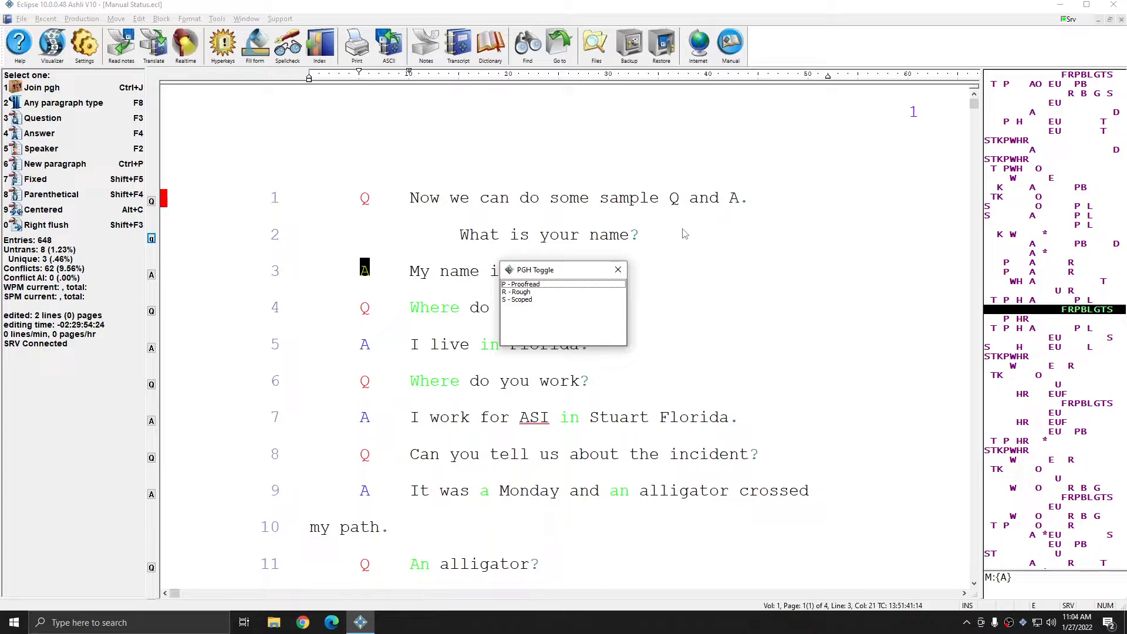
key(p)
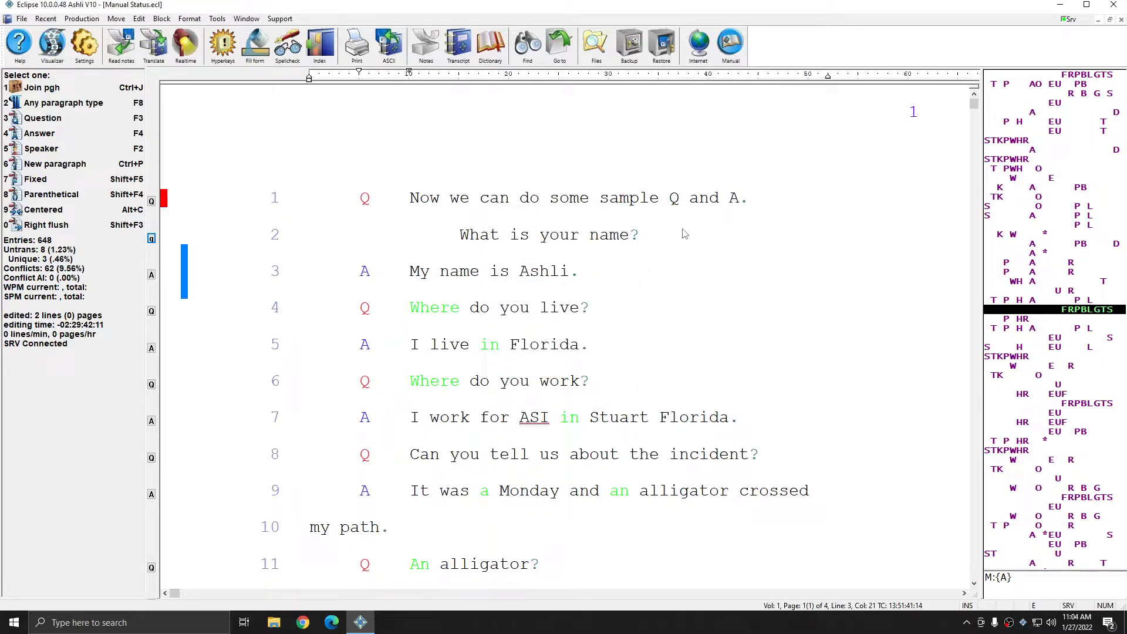
key(ctrl+shift+p)
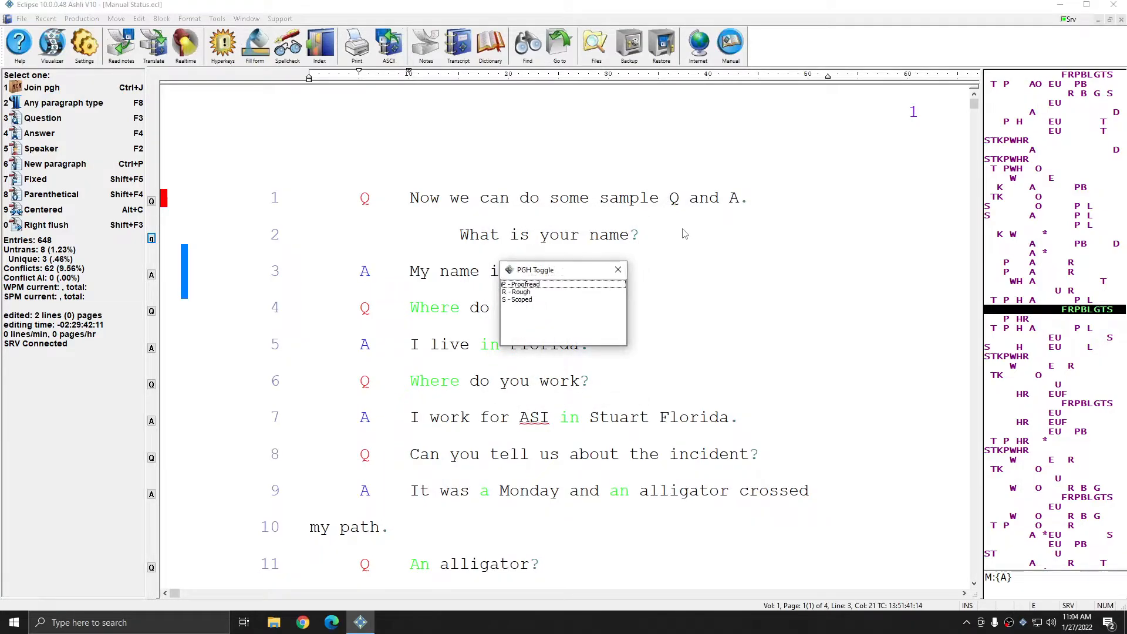
key(r)
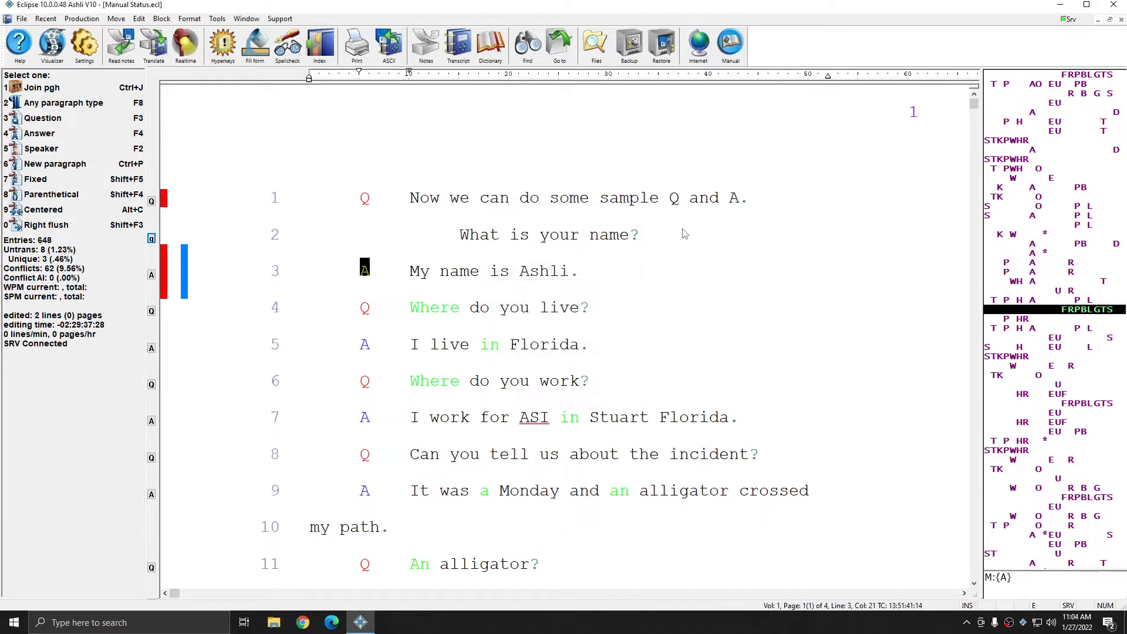
key(ctrl+shift+p)
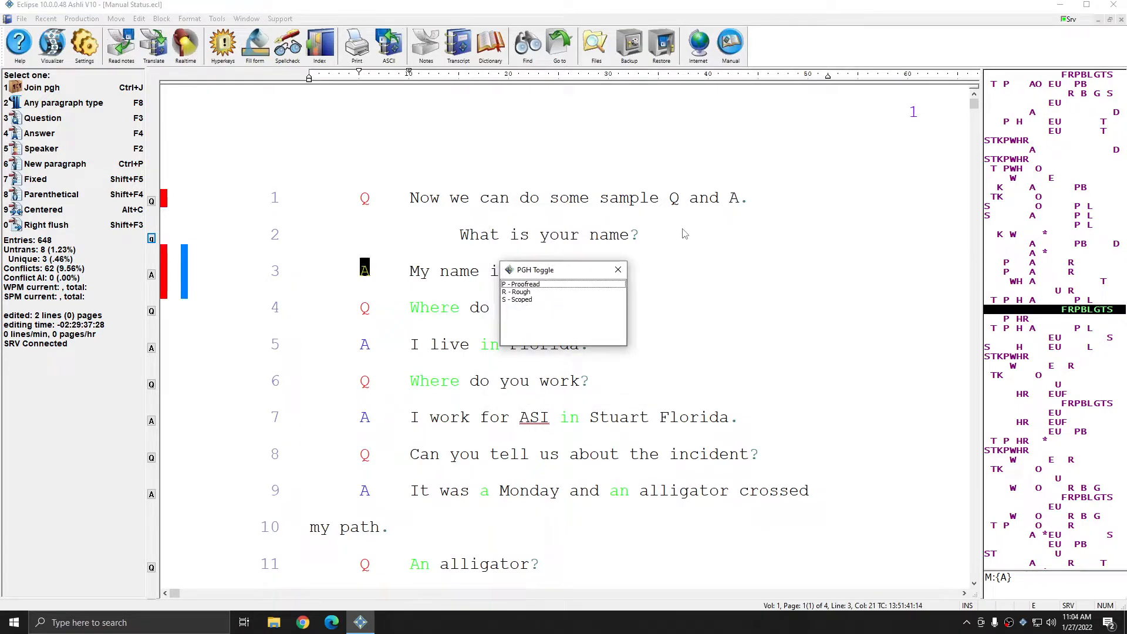
key(p)
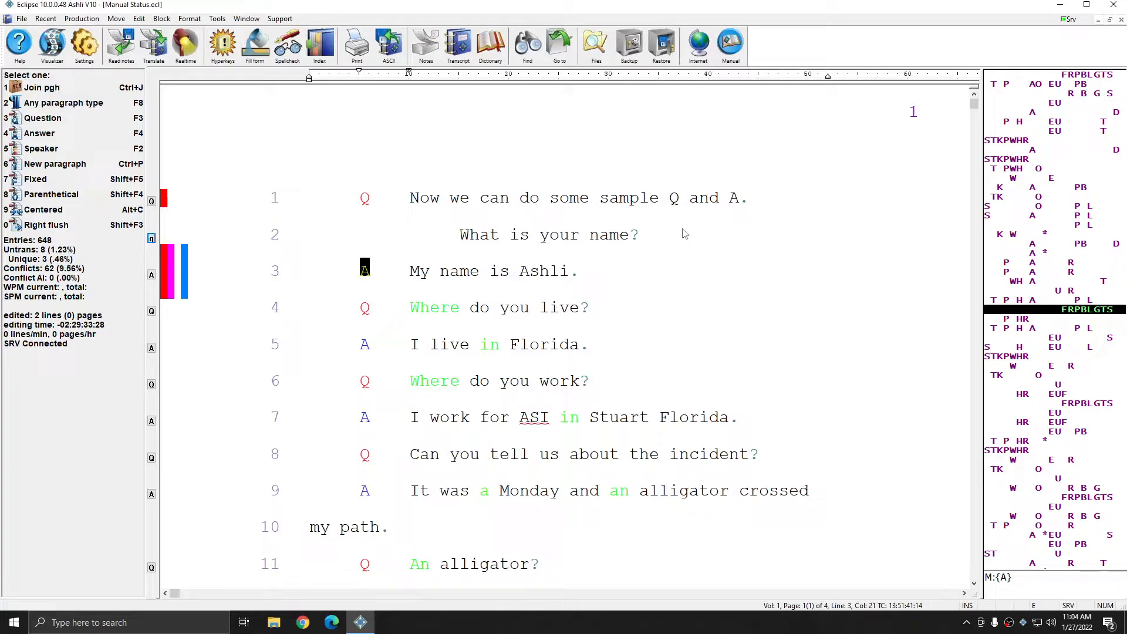
Toggle the scoped, proofread and rough statuses back off for the answer paragraph on line 3
key(ctrl+shift+p)
key(p)
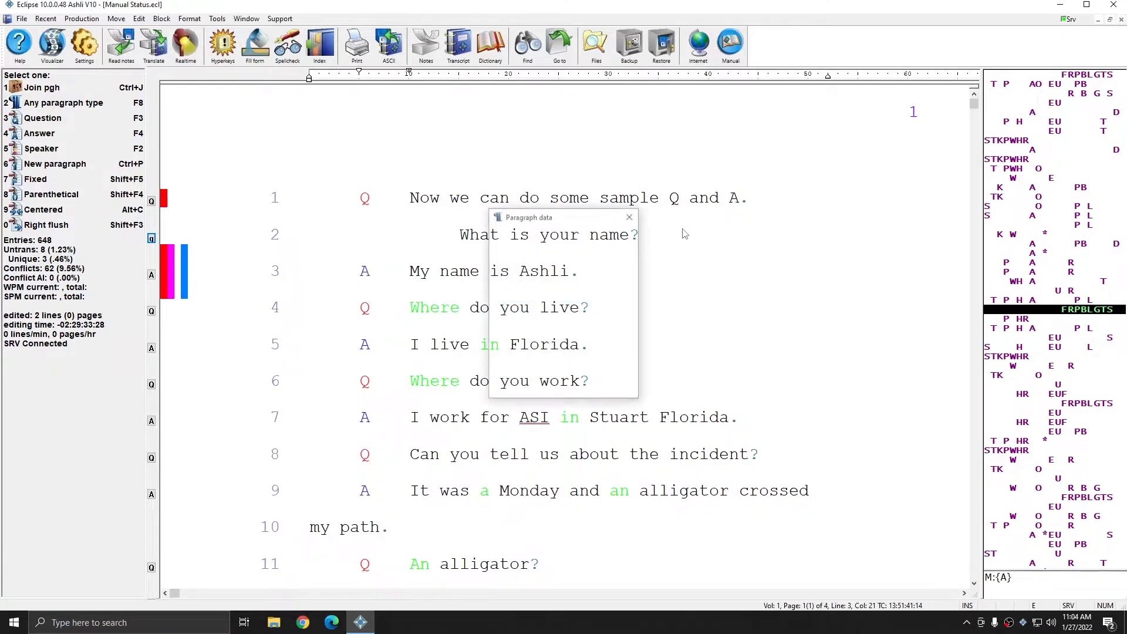
key(ctrl+shift+p)
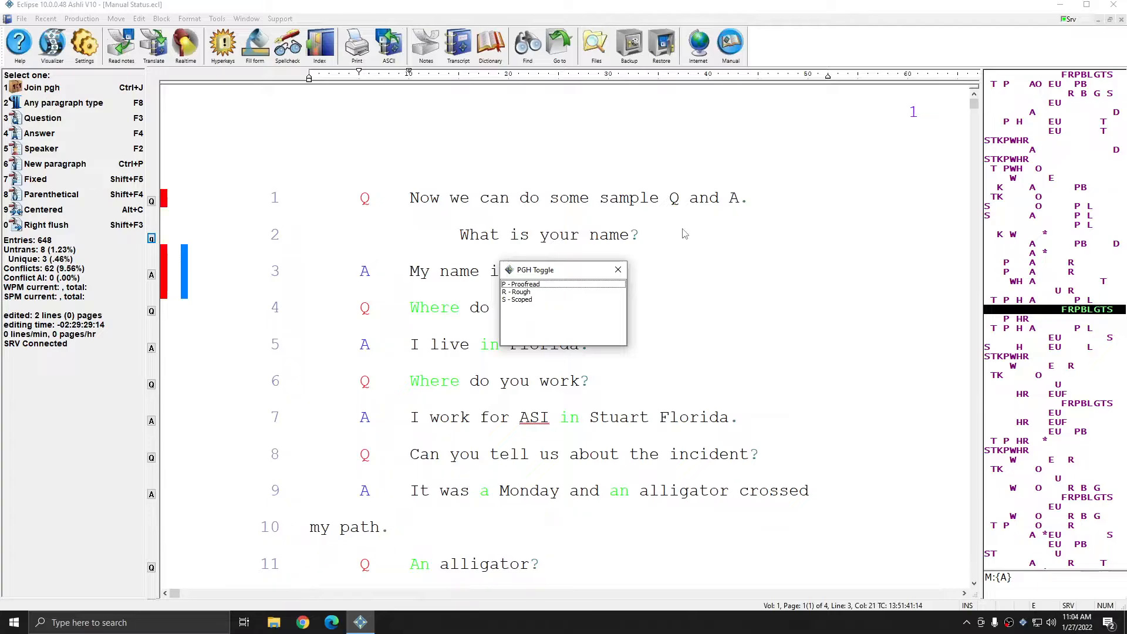
key(e)
key(ctrl+shift+p)
key(r)
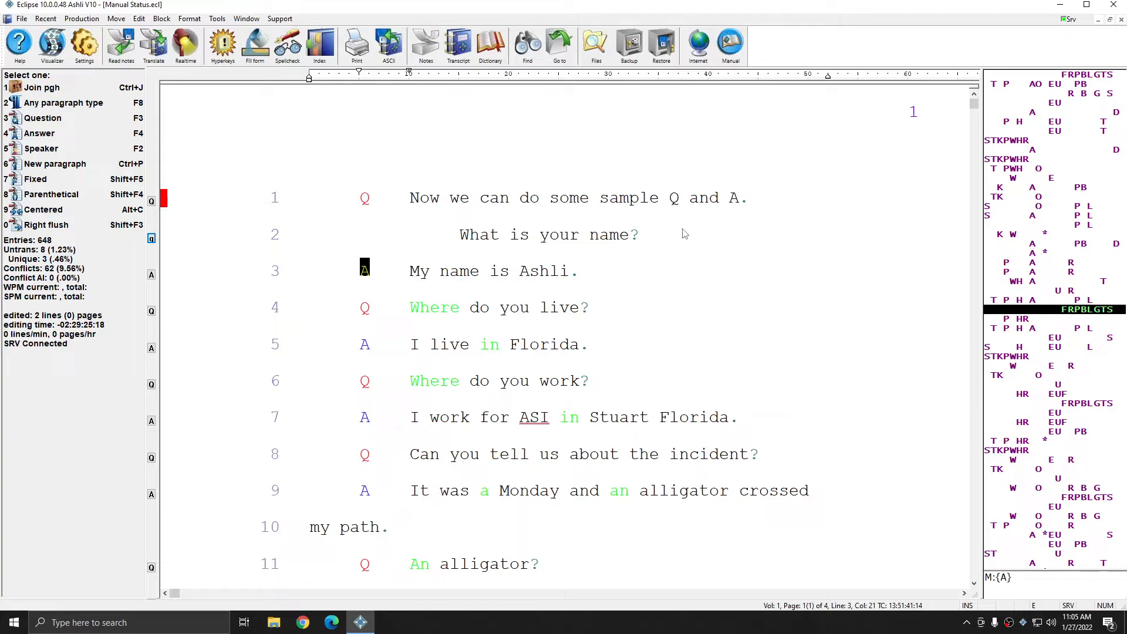
Open the macro list and examine the assignments of the PGH Toggle Proofread, Rough and Scoped speed macros
click(94, 54)
click(604, 228)
click(544, 245)
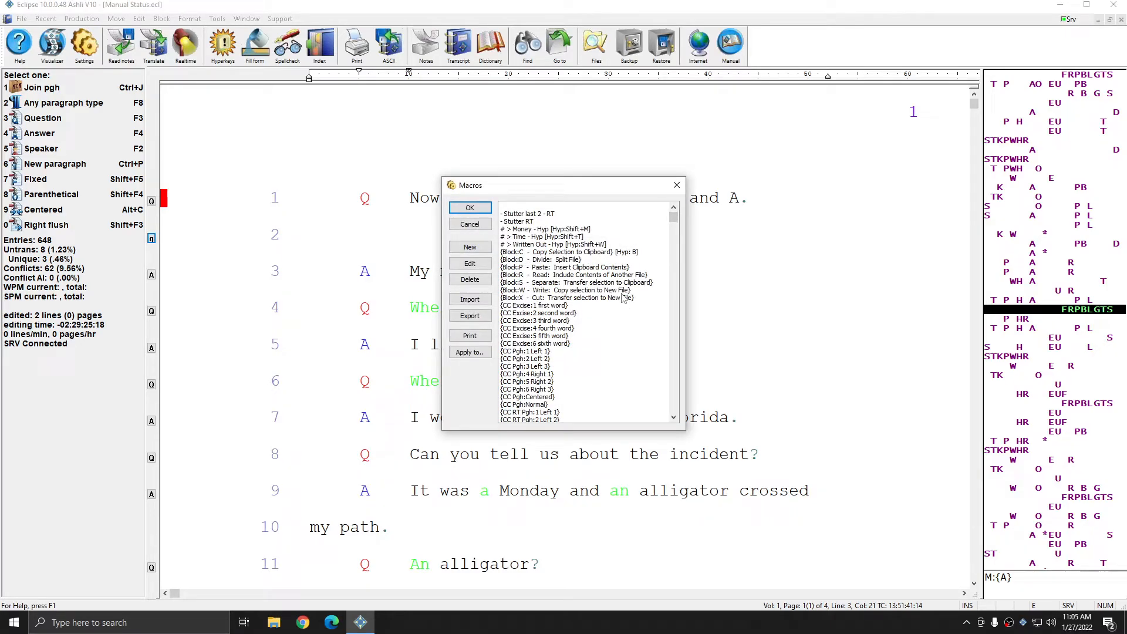
scroll(624, 298, down, 8)
scroll(624, 298, down, 10)
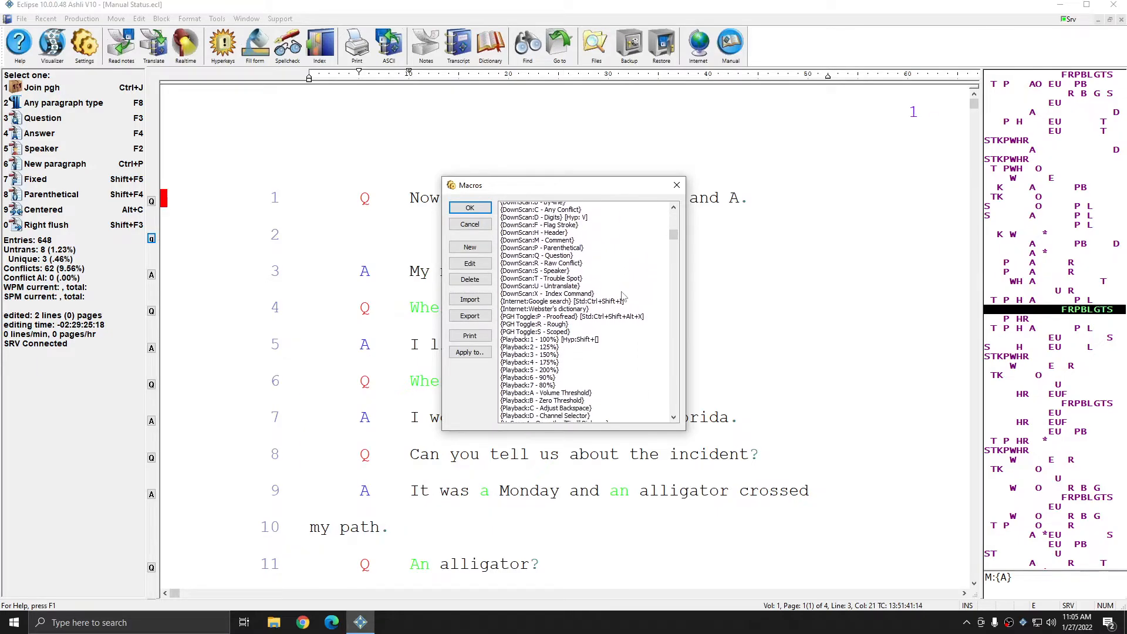
click(546, 313)
click(562, 321)
click(562, 329)
click(601, 313)
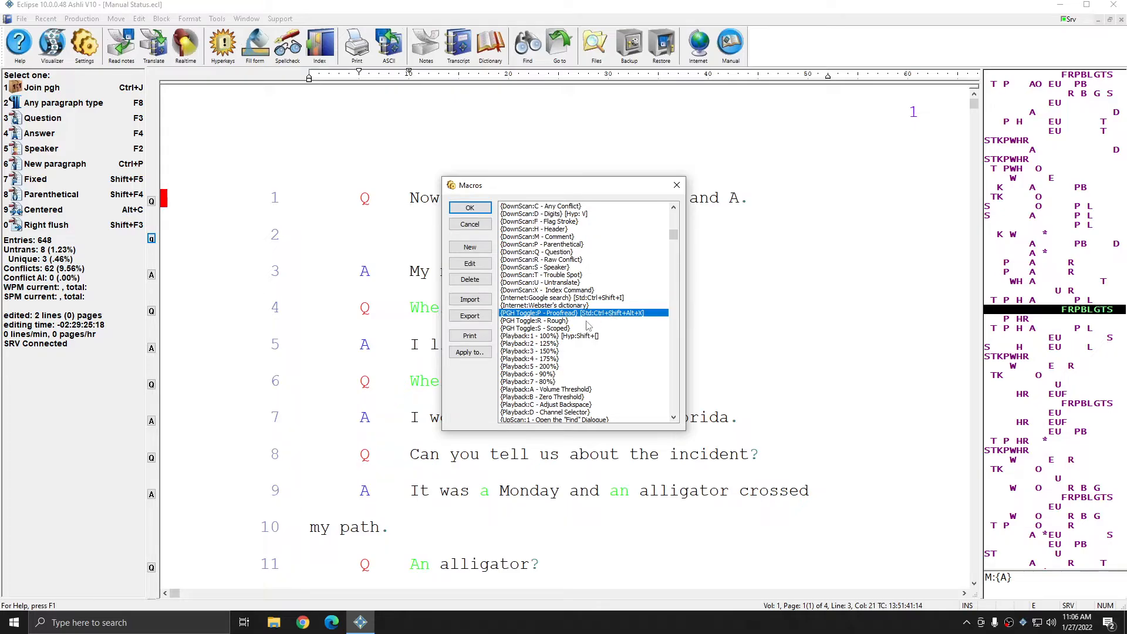
Examine the key assignments of the PGH: Toggle "Proofread", "Rough" and "Scoped" Status macros and close the macro list
scroll(588, 326, down, 20)
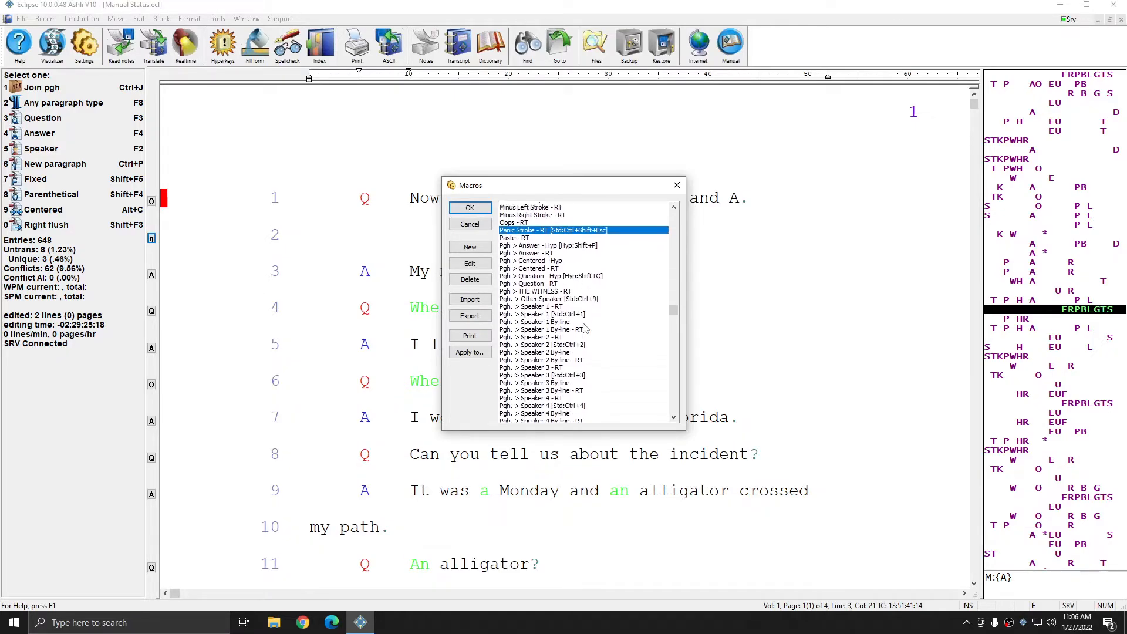
scroll(584, 327, down, 2)
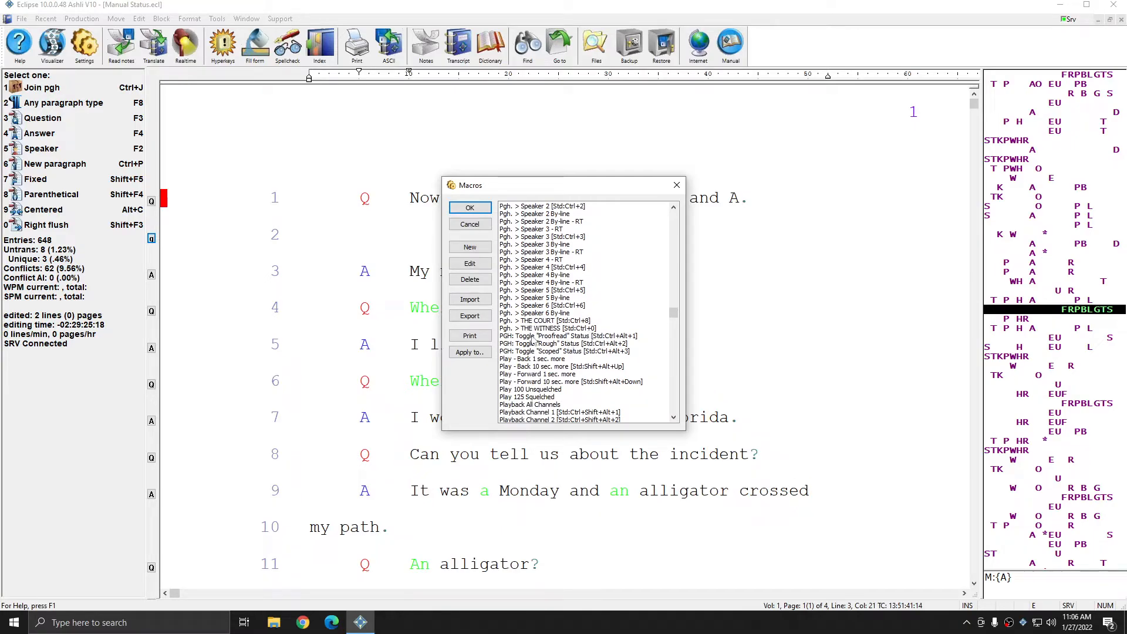
click(566, 337)
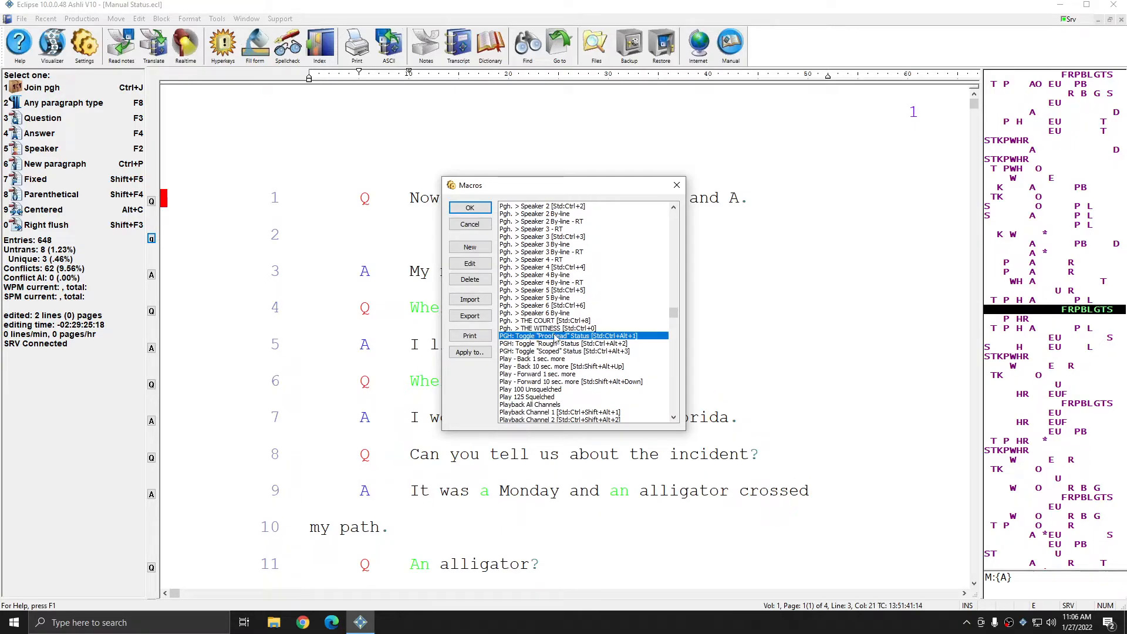
click(557, 344)
click(555, 352)
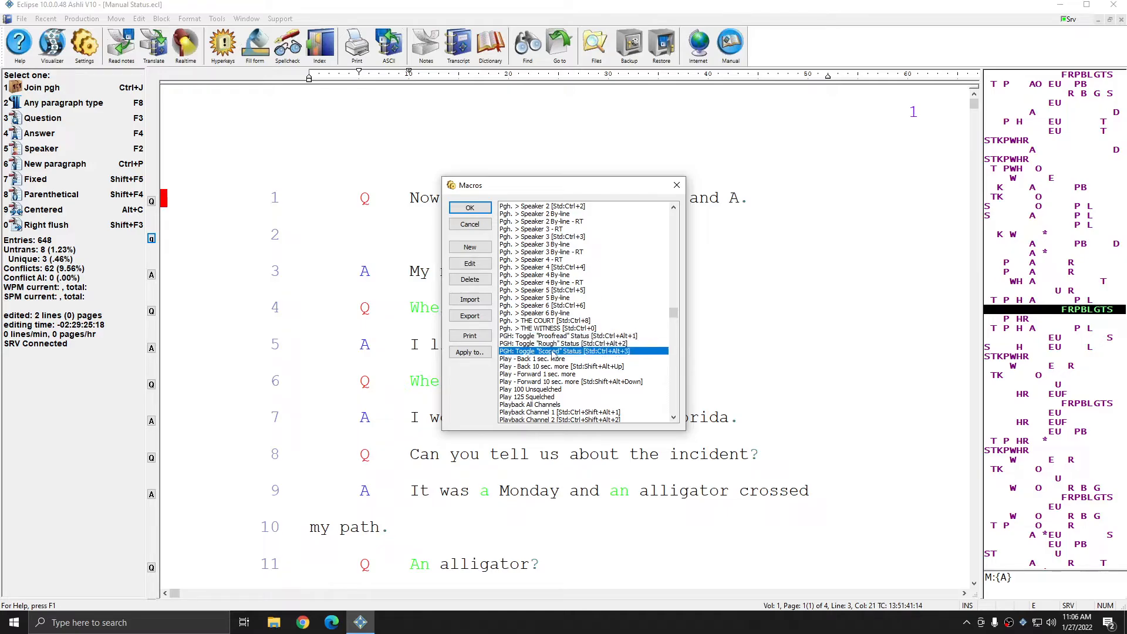
double_click(597, 352)
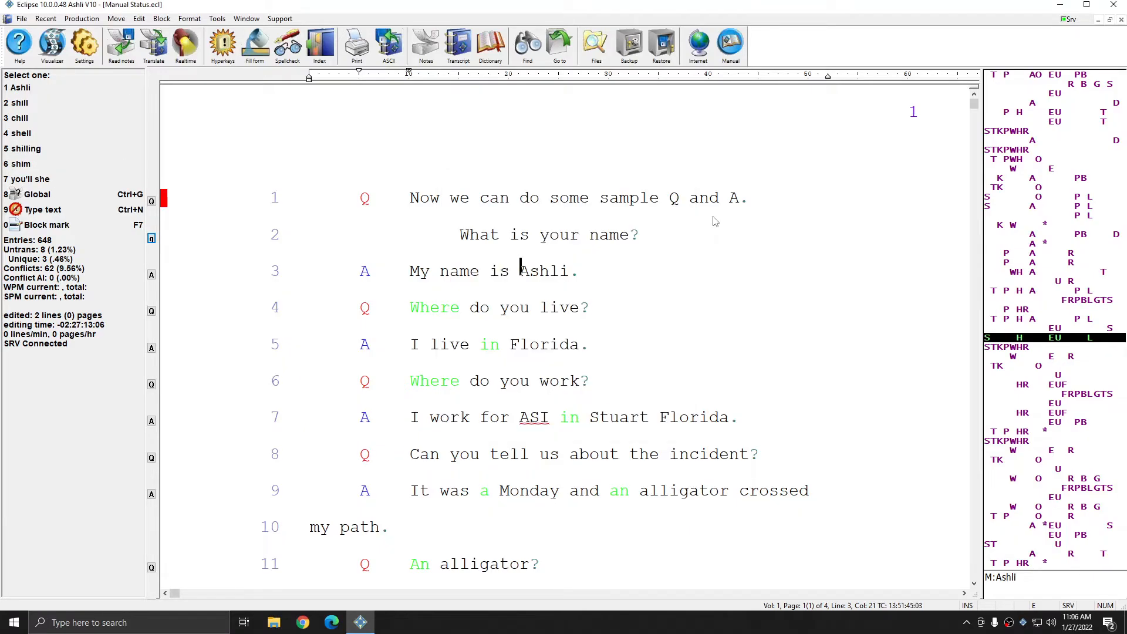
Mark the answer paragraph on line 3 as proofread and the question paragraph on line 6 as rough
key(Down)
key(Down)
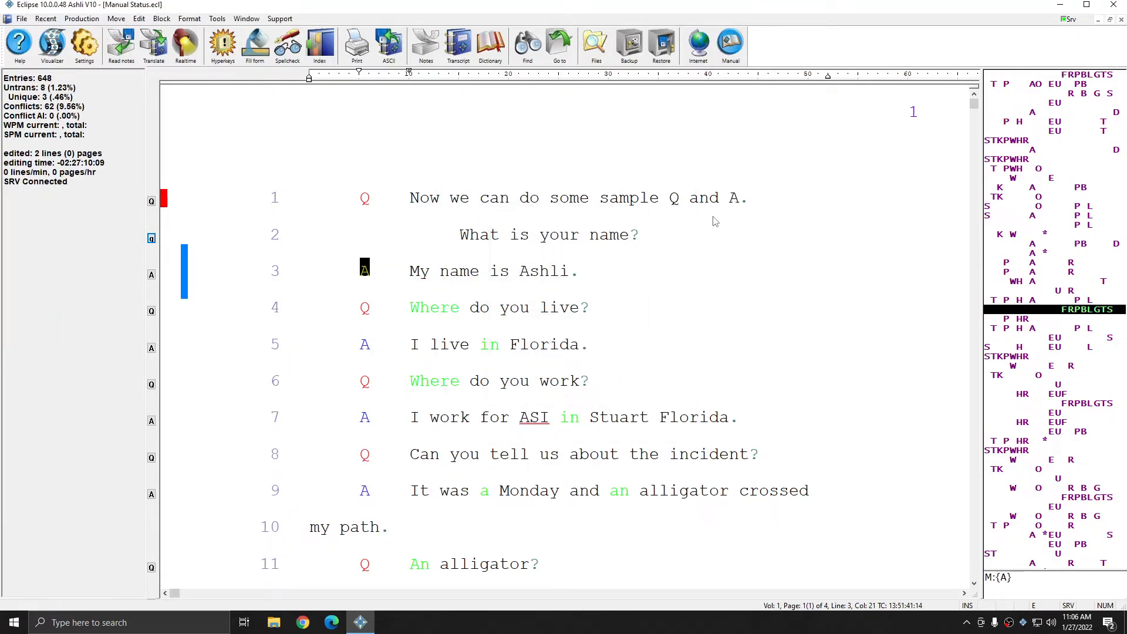
key(Down)
key(Down)
key(Down)
key(Down)
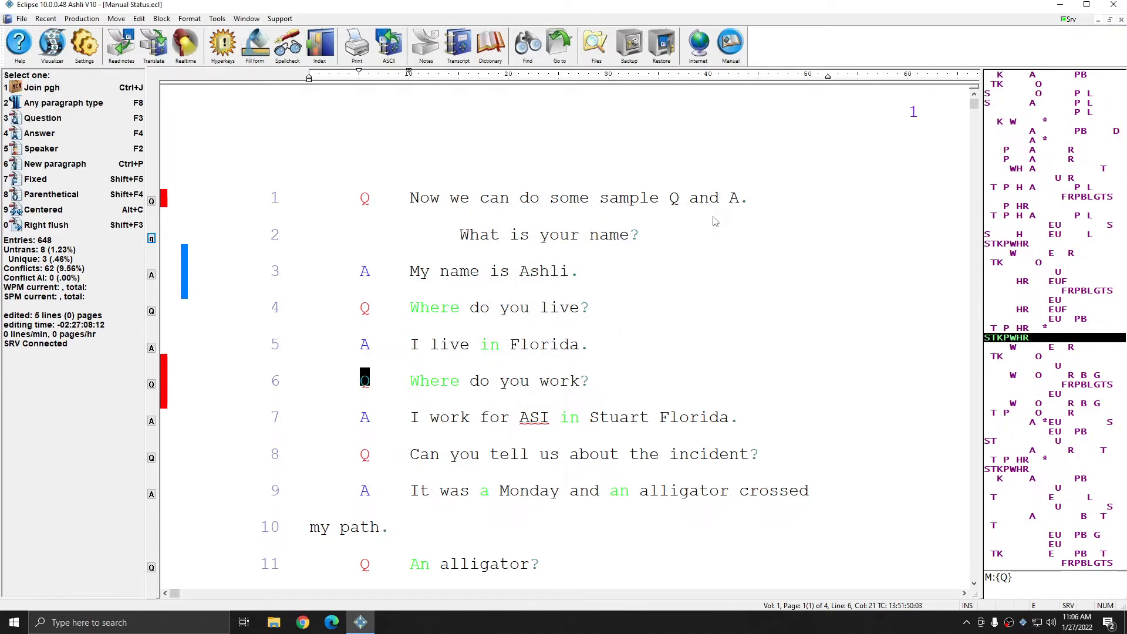
Mark the question paragraph on line 11, "An alligator?", as scoped, proofread and rough
key(Down)
key(Down)
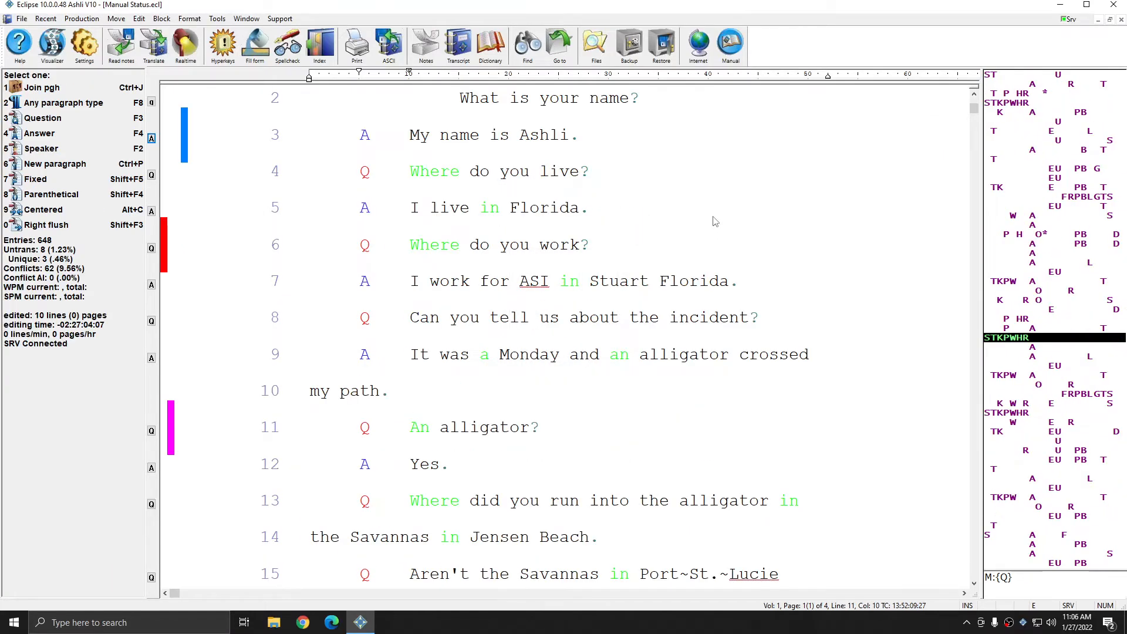
key(ctrl+shift+t)
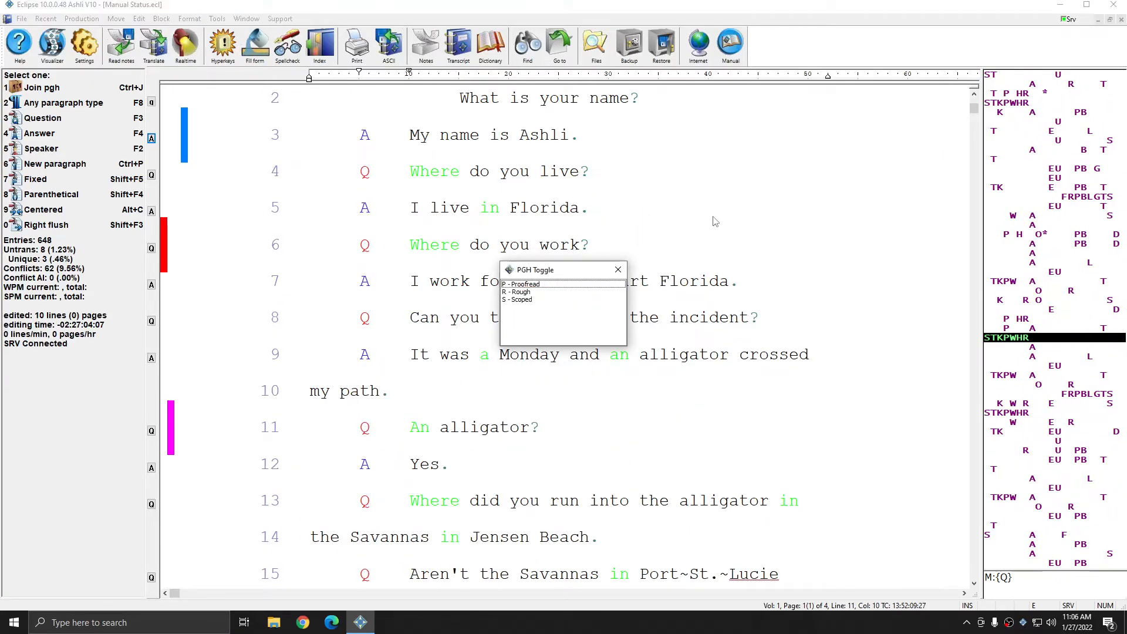
key(Return)
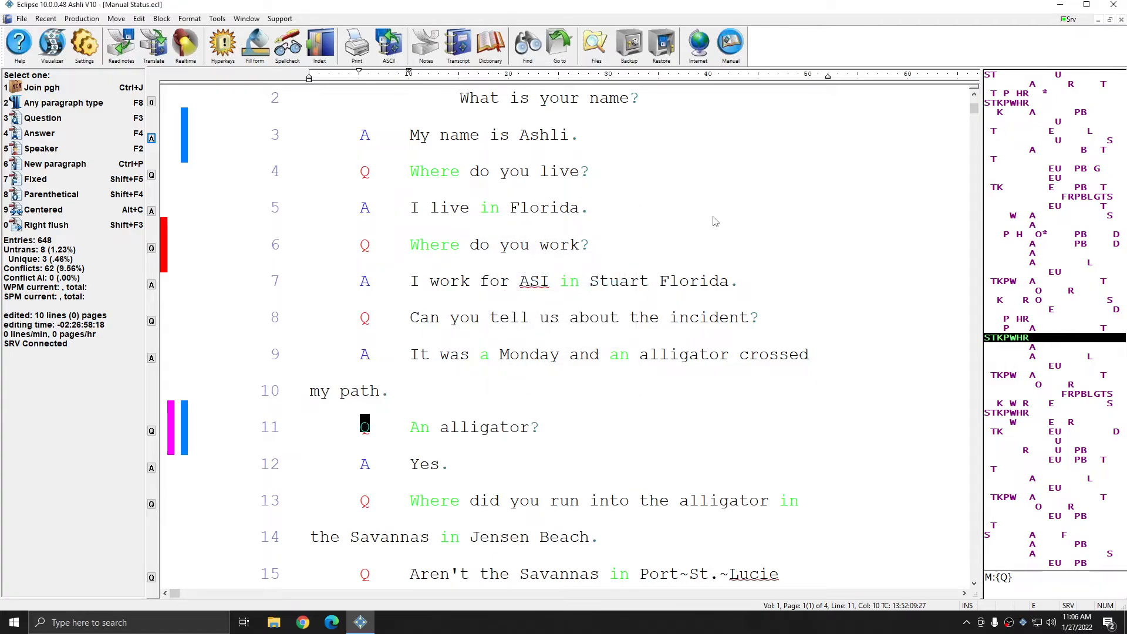
key(ctrl+shift+t)
key(Return)
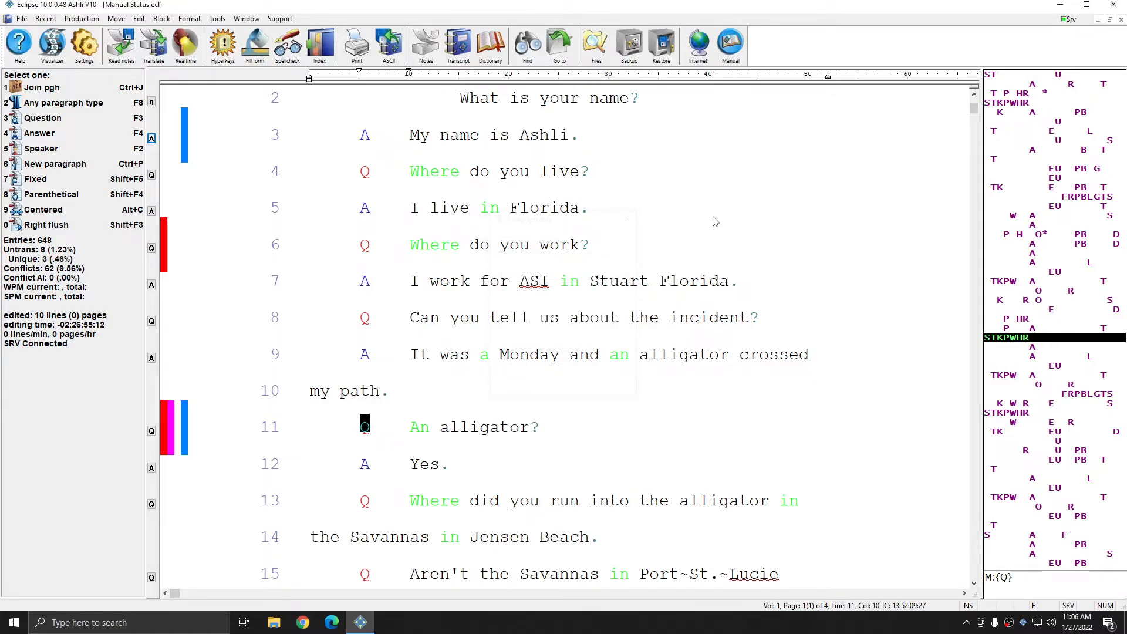